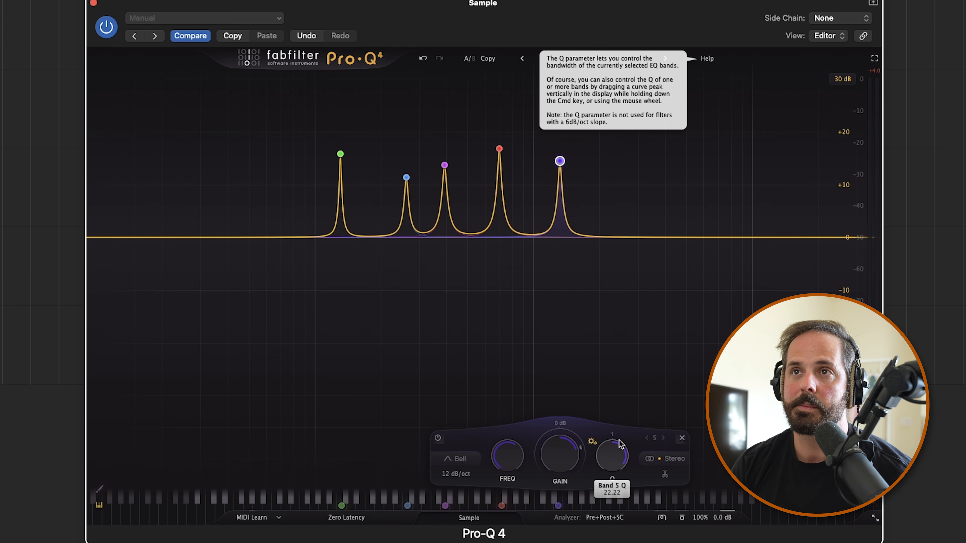
Play the sample with the five narrow EQ boosts active and listen to how they shape the tone
key(space)
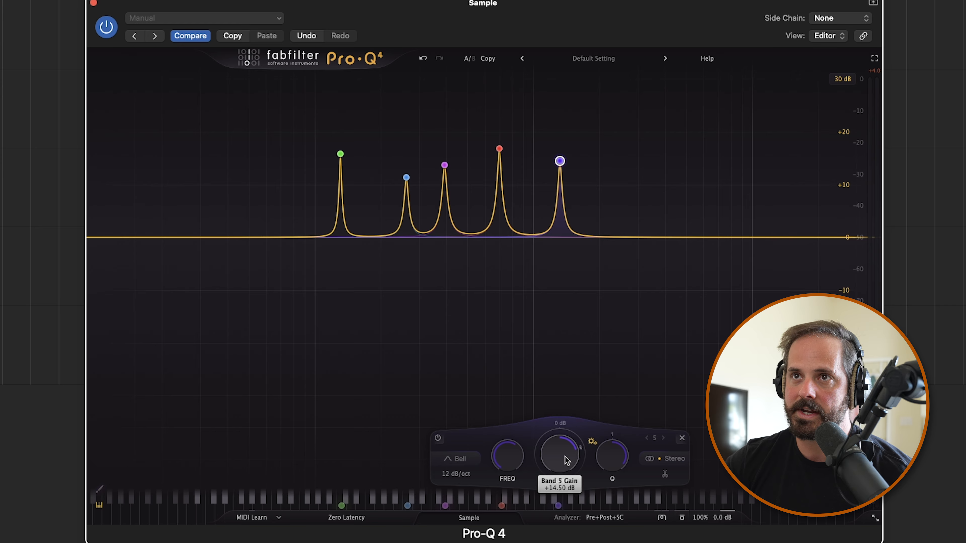
key(space)
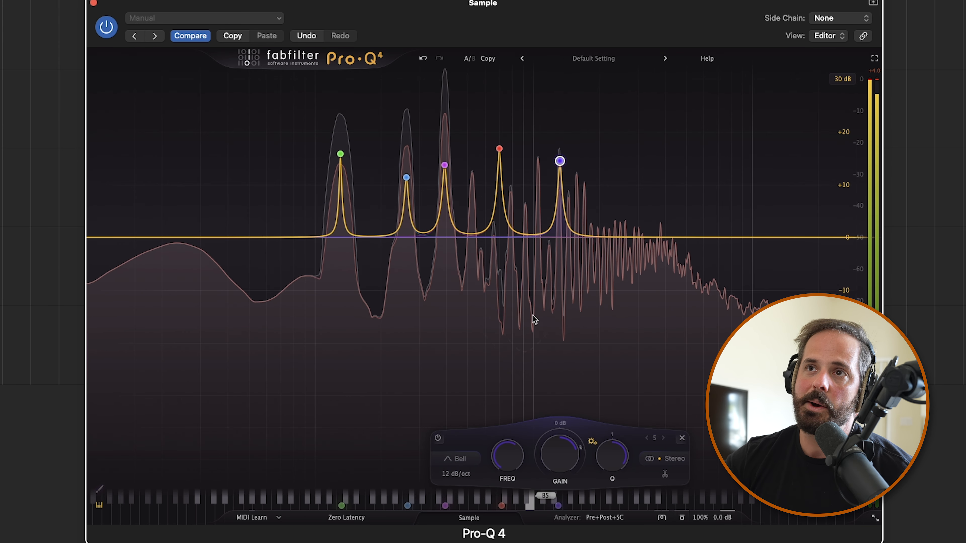
key(space)
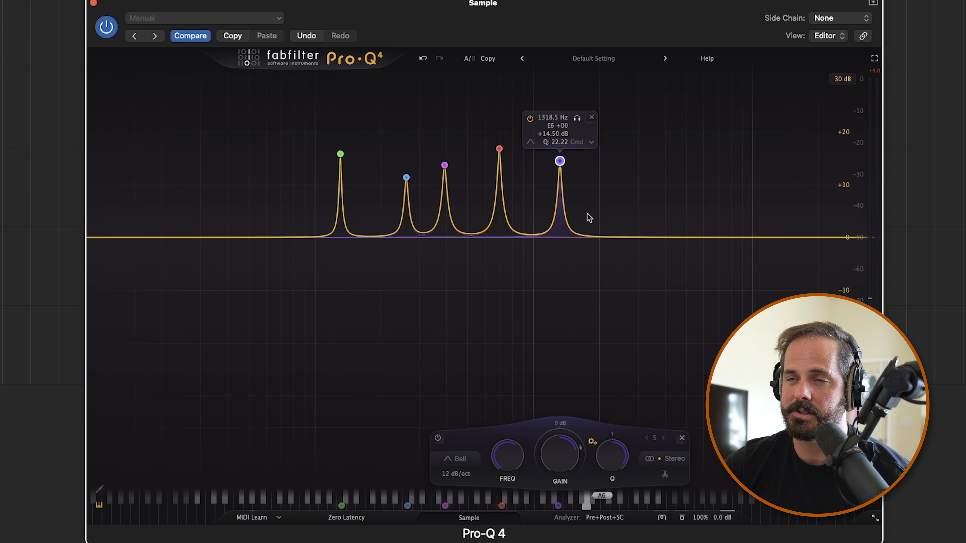
mouse_move(569, 466)
key(space)
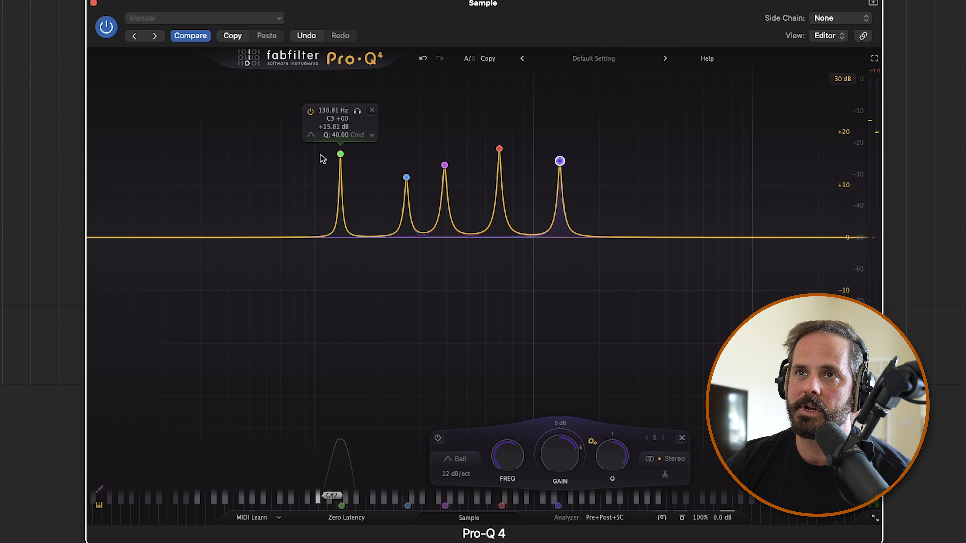
Lower the 130.81 Hz band's gain to about +4 dB and raise the two bands above it to about +19 dB each
click(341, 154)
drag(344, 448, 343, 476)
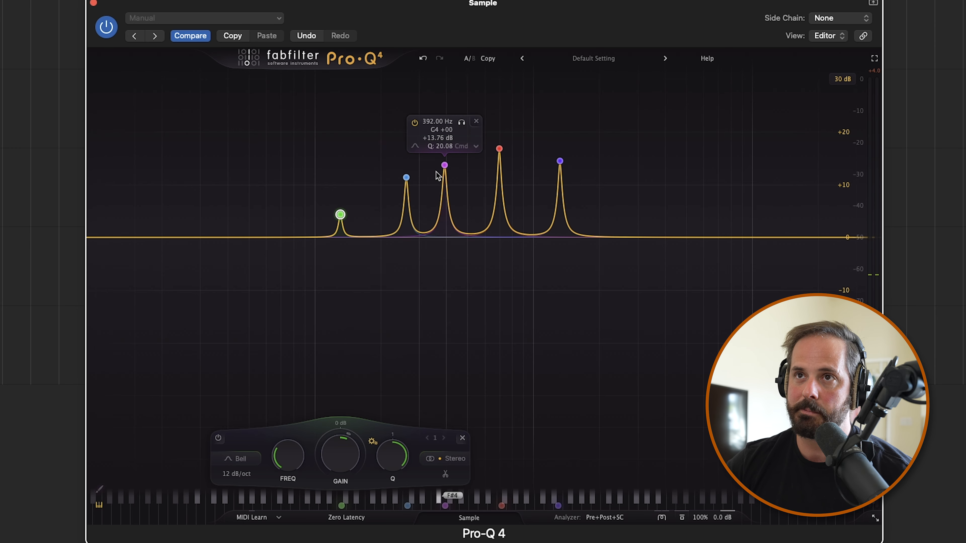
click(407, 178)
drag(411, 449, 411, 426)
click(445, 165)
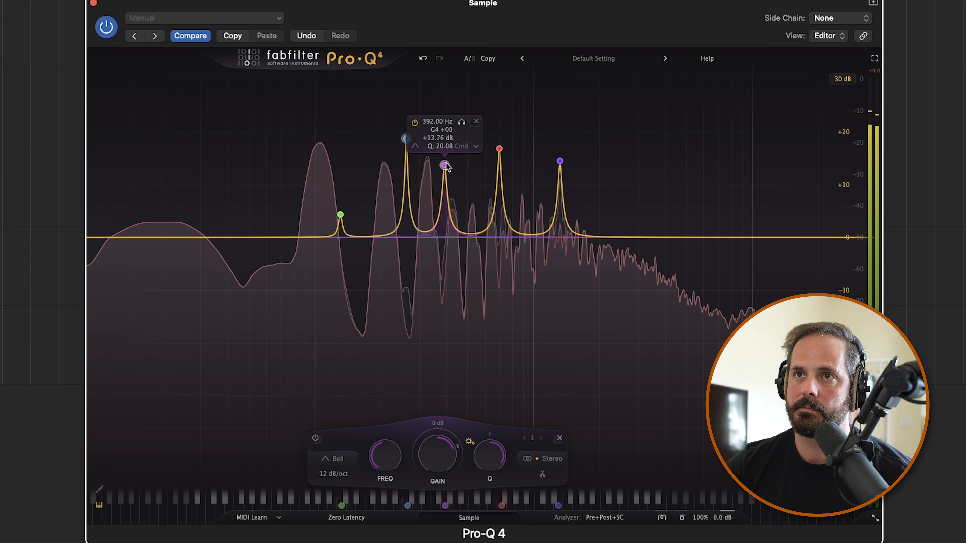
mouse_move(444, 451)
mouse_down()
mouse_move(447, 428)
mouse_move(446, 444)
mouse_up()
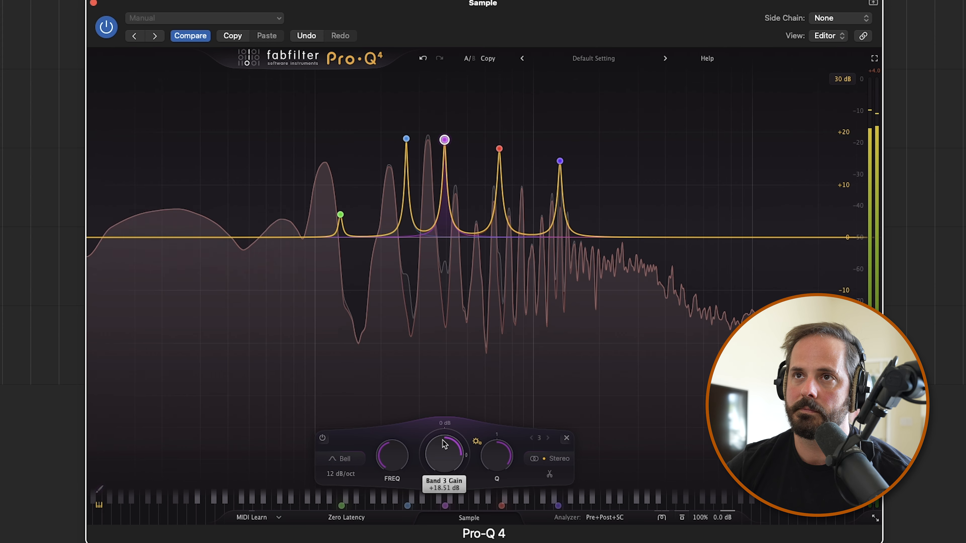
Raise the 698.46 Hz band's gain to about +28 dB and the 1318.5 Hz band's to about +21 dB
click(499, 149)
drag(498, 441, 509, 392)
click(559, 161)
mouse_move(570, 446)
mouse_down()
mouse_move(572, 418)
mouse_move(569, 441)
mouse_up()
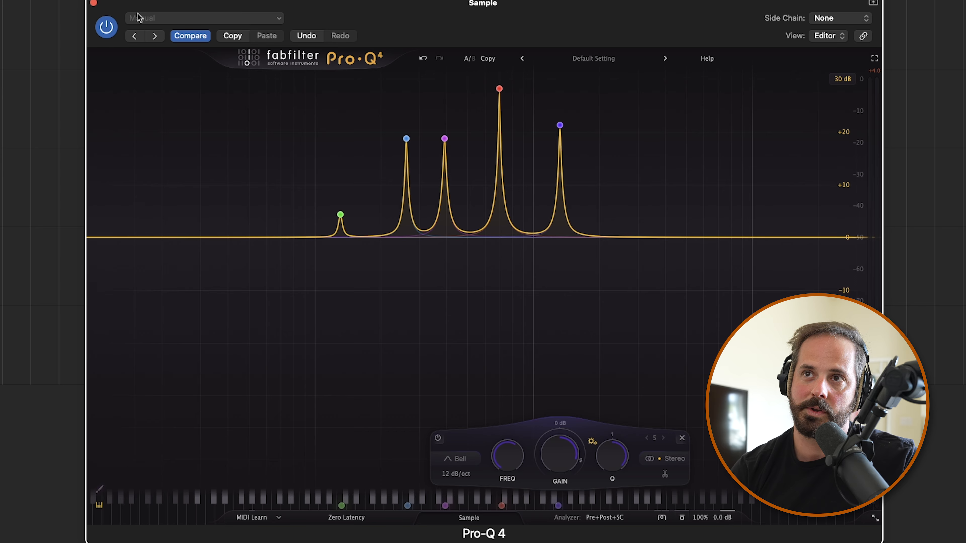
key(space)
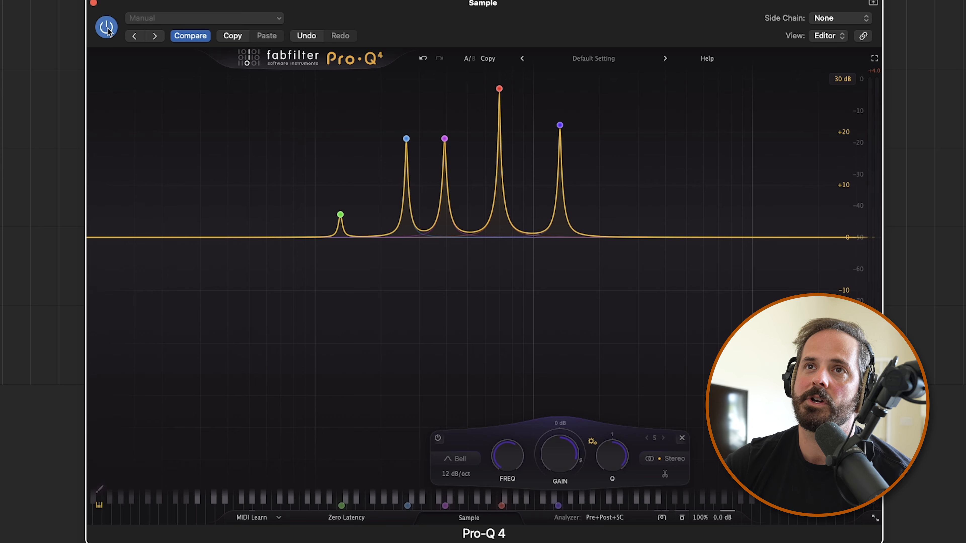
Close the equalizer and open the Phase Plant instrument on the Phase Plant KeyTrack track
click(93, 3)
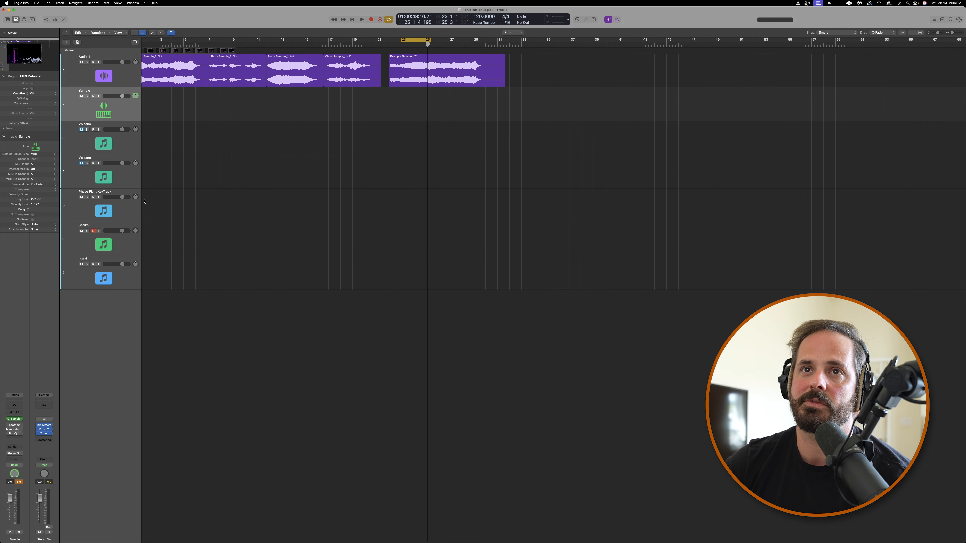
click(121, 212)
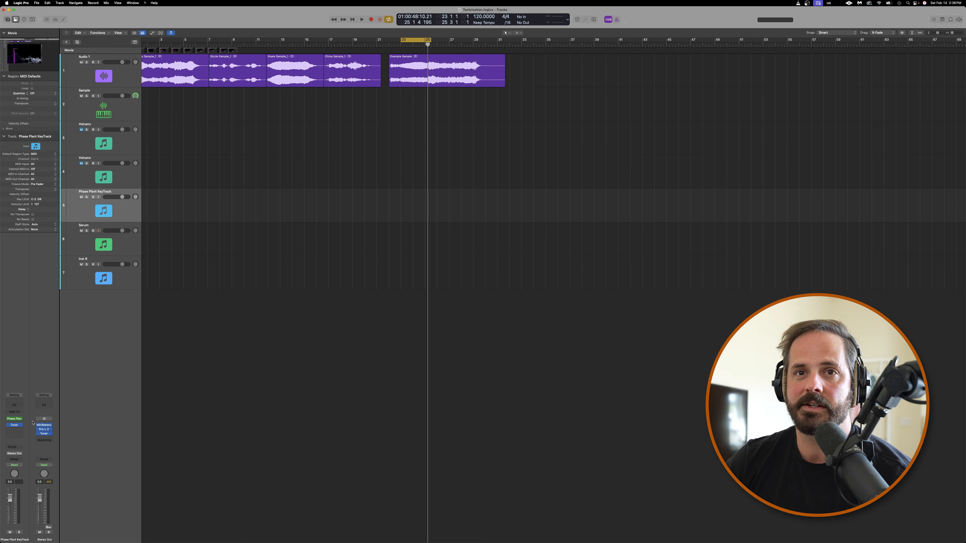
click(15, 419)
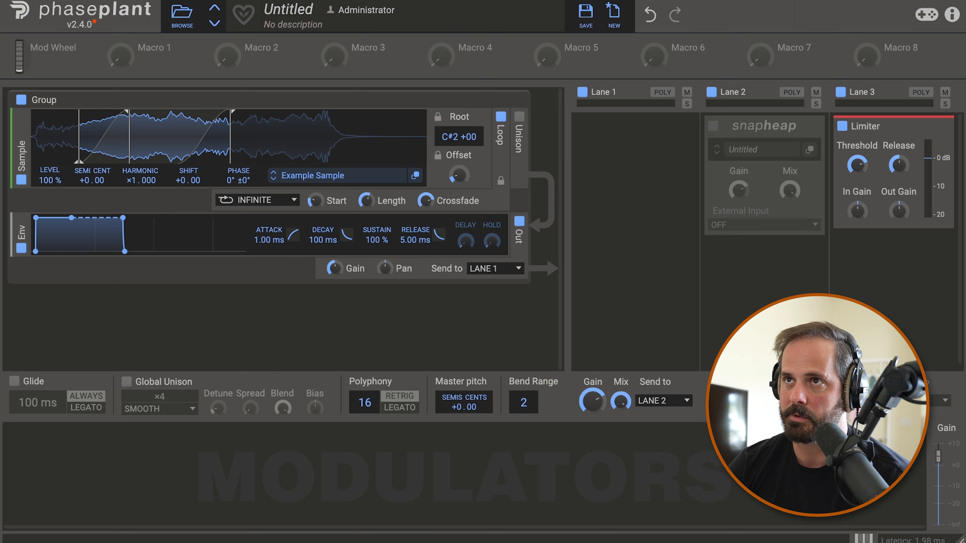
Add a Snap Heap effect to Lane 1 and open its own editor window
click(670, 156)
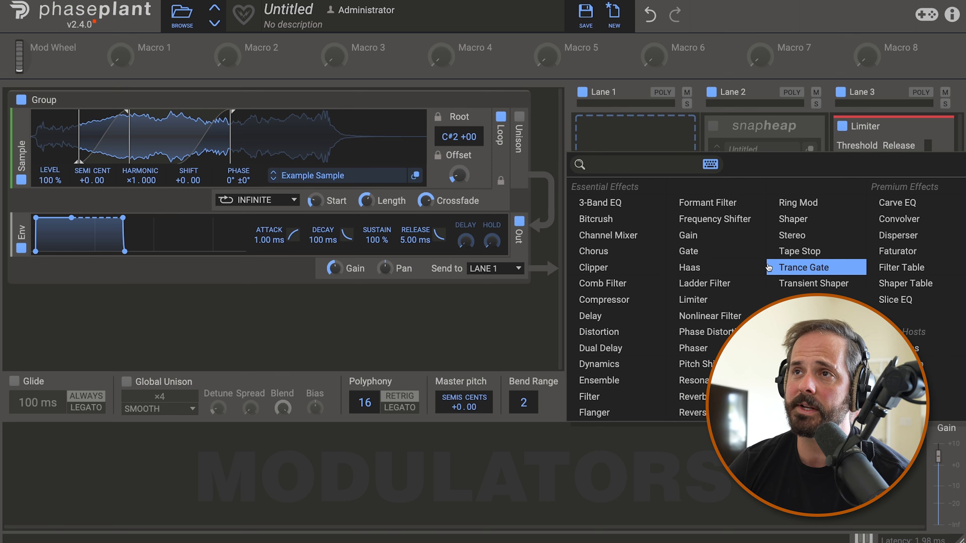
click(901, 364)
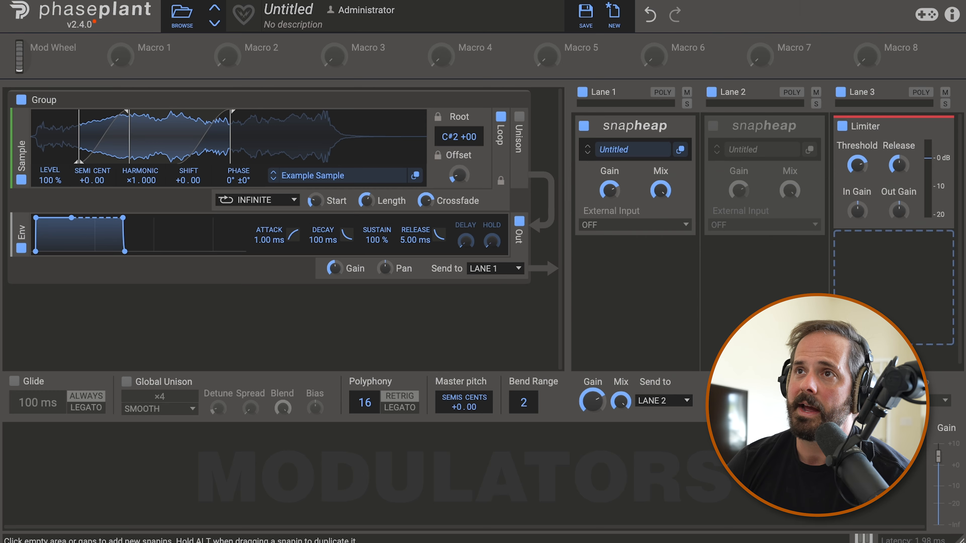
click(681, 152)
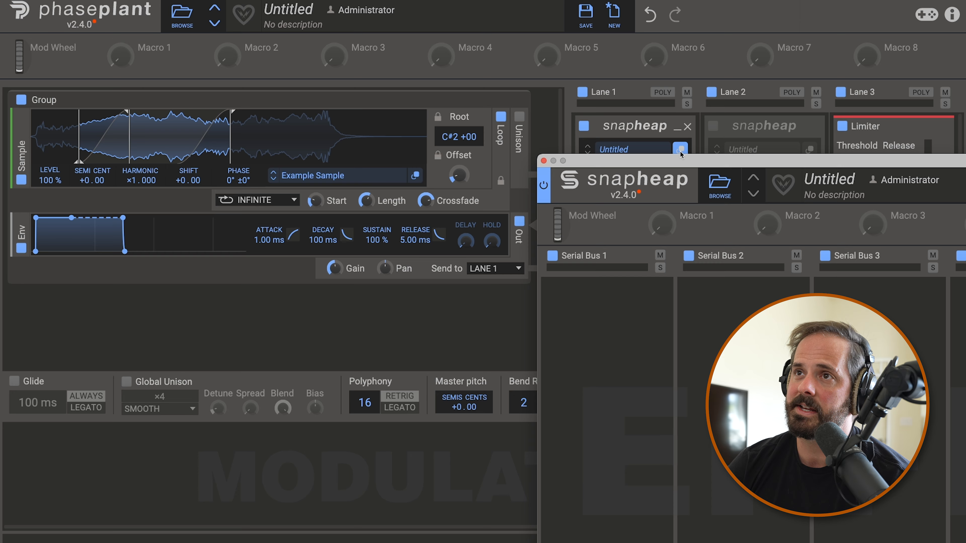
double_click(718, 154)
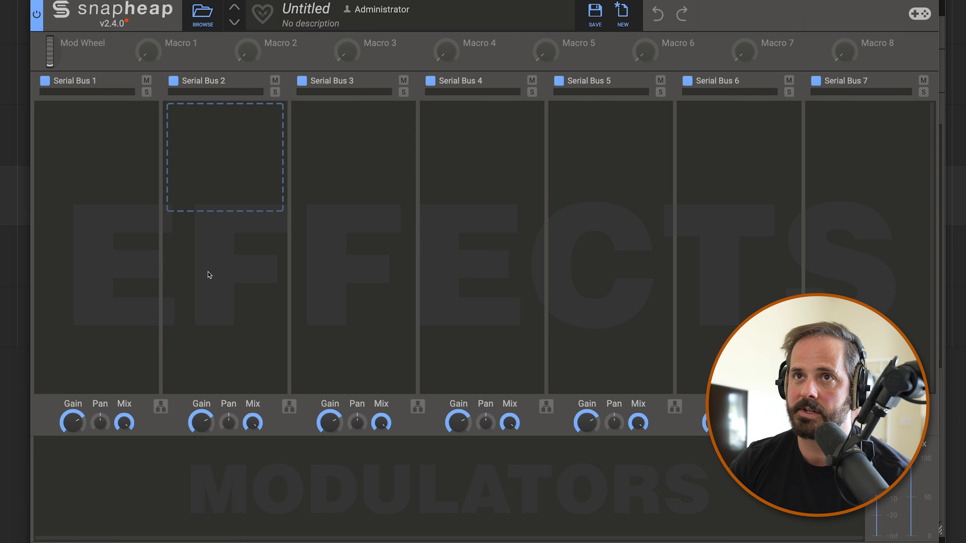
Link all seven serial buses in Snap Heap so they run in parallel
click(161, 407)
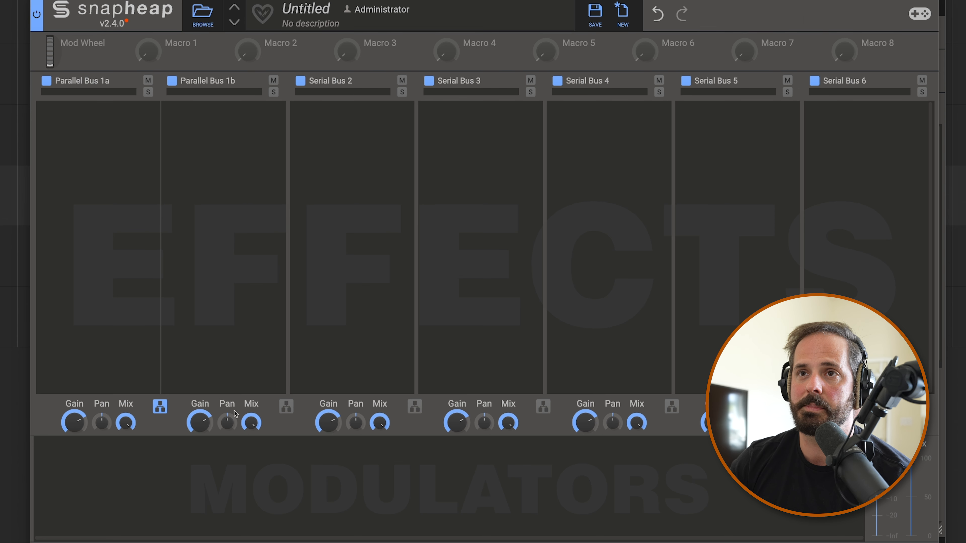
click(286, 408)
click(411, 406)
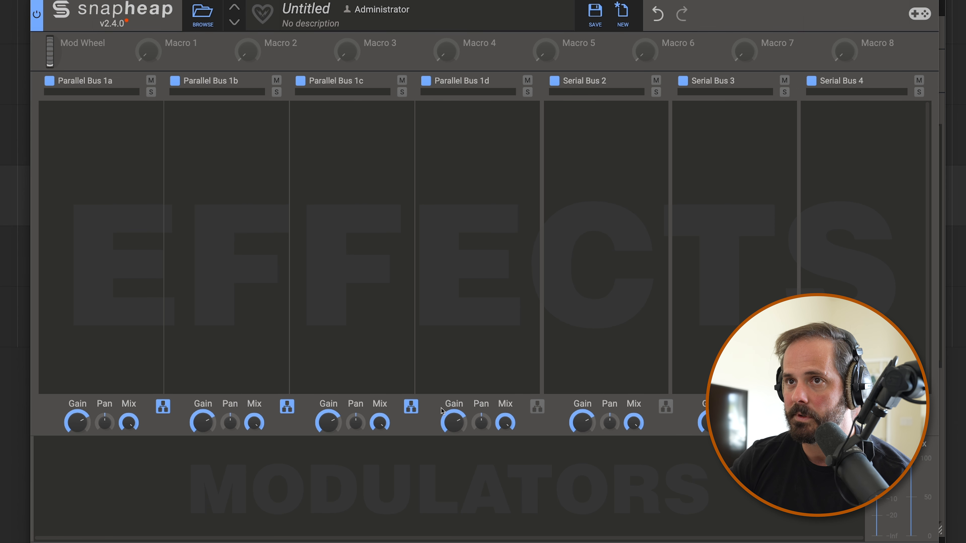
click(537, 406)
click(663, 407)
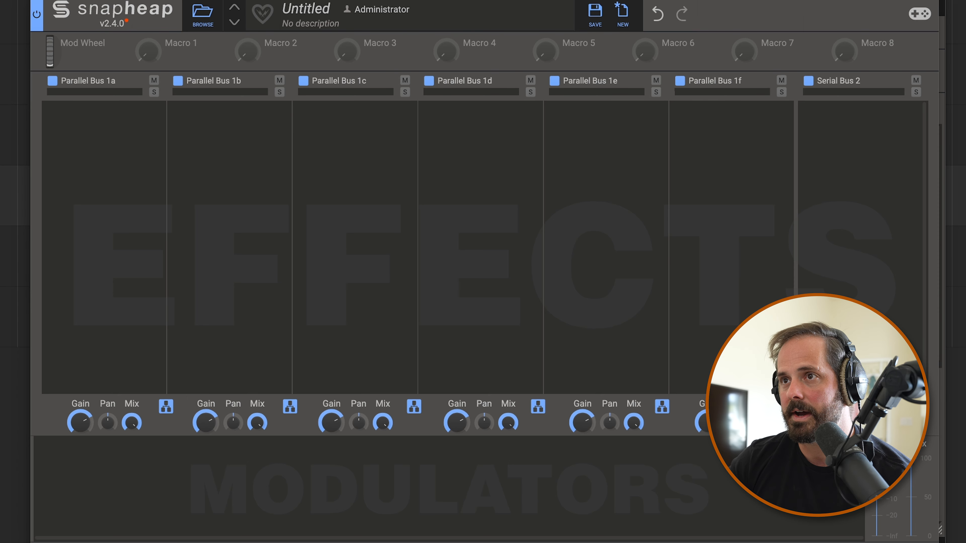
click(788, 406)
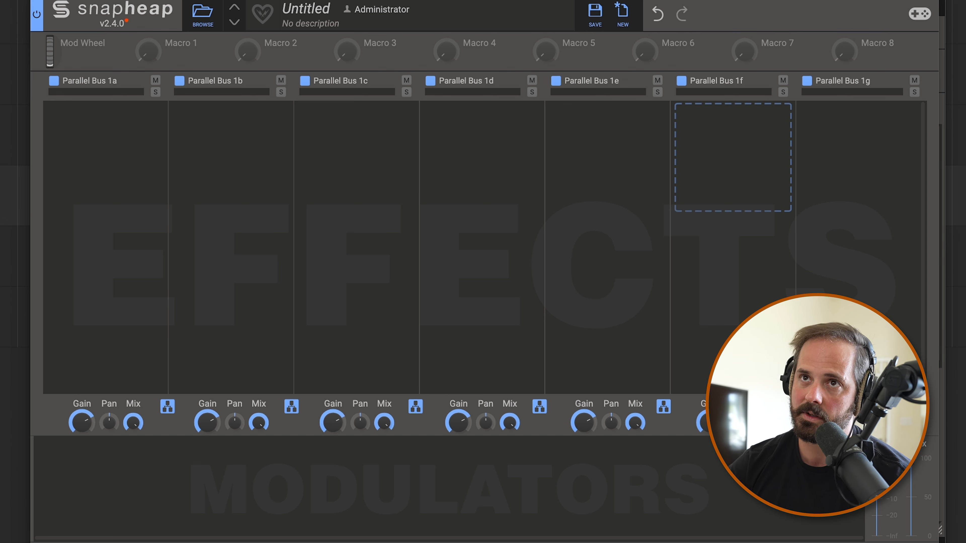
Disable Parallel Buses 1b through 1g, leaving only Parallel Bus 1a enabled
click(179, 81)
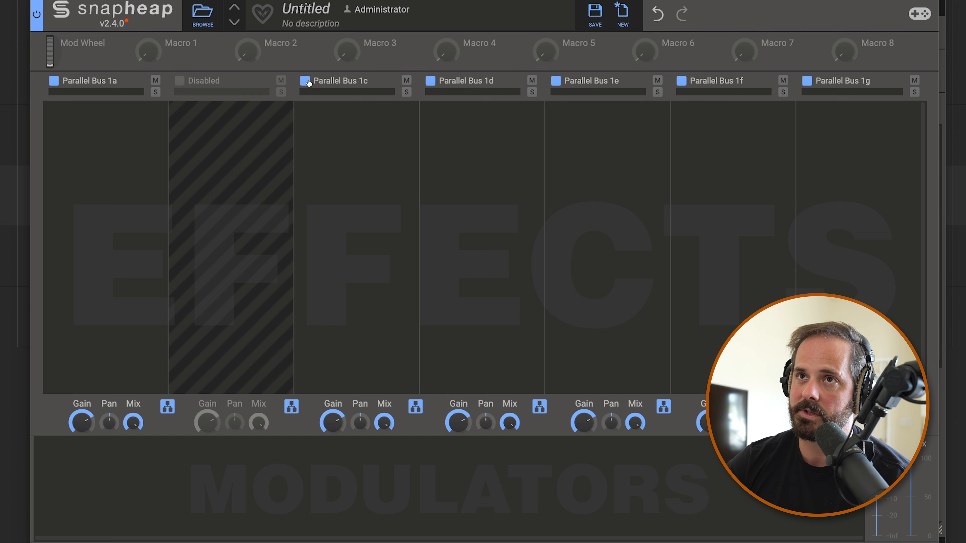
click(305, 81)
click(430, 81)
click(556, 81)
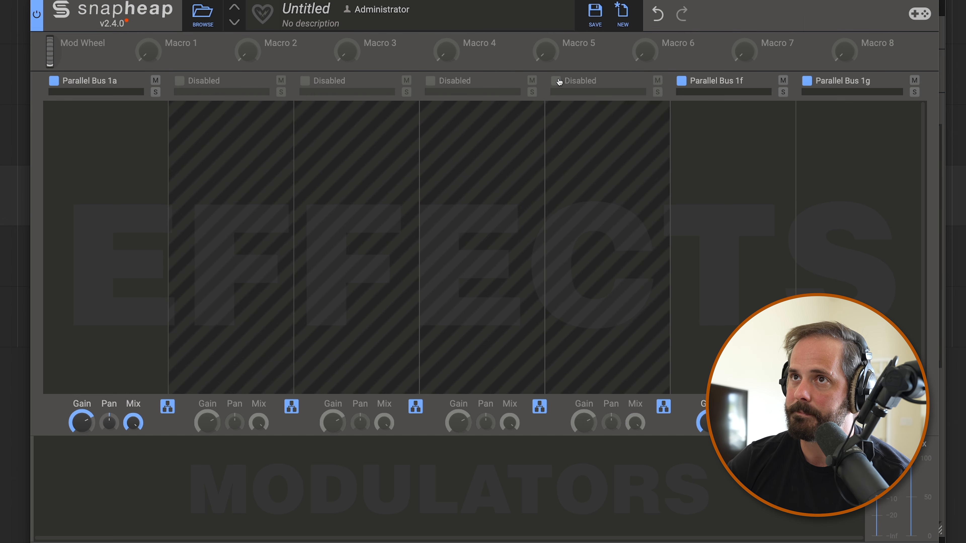
click(681, 80)
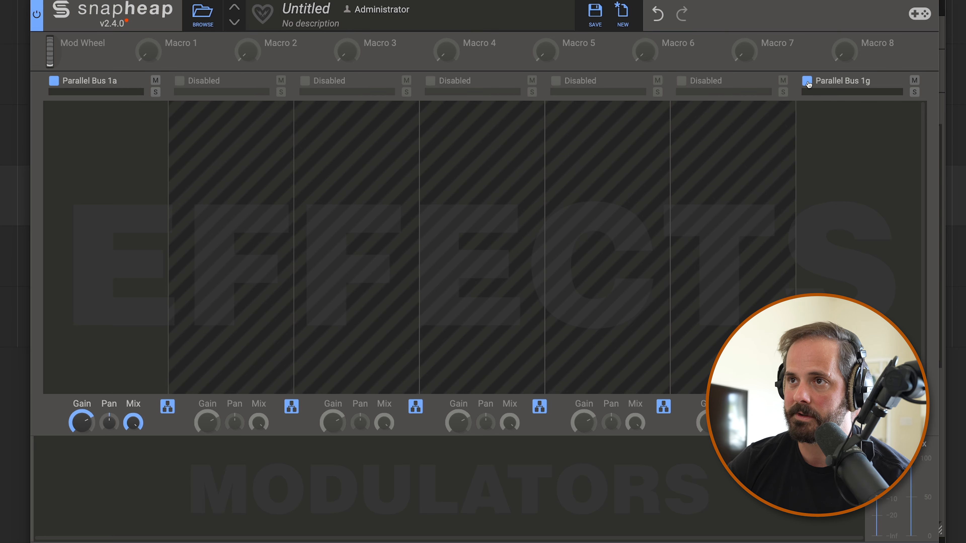
click(807, 81)
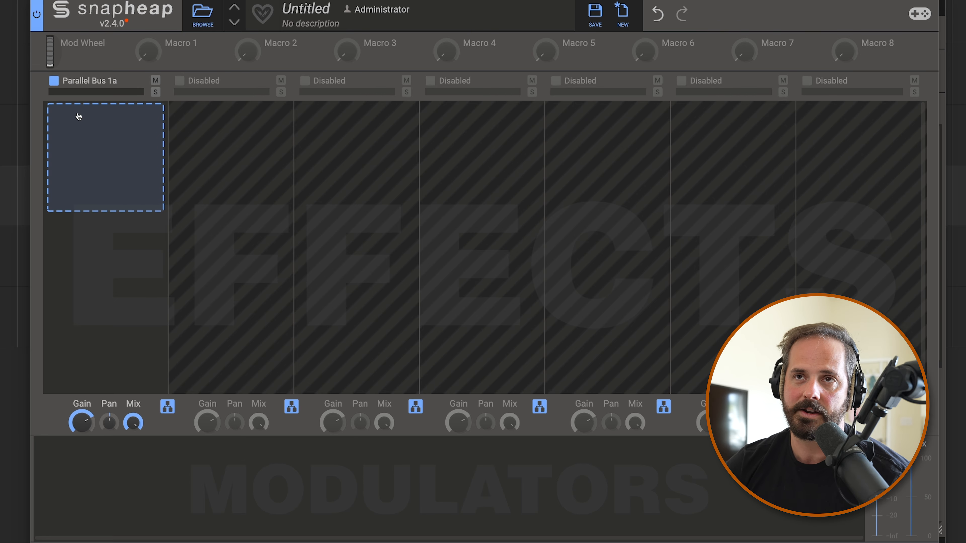
Add a Filter to Parallel Bus 1a as a very narrow band-pass with high Q and a filter slope of 3
click(115, 134)
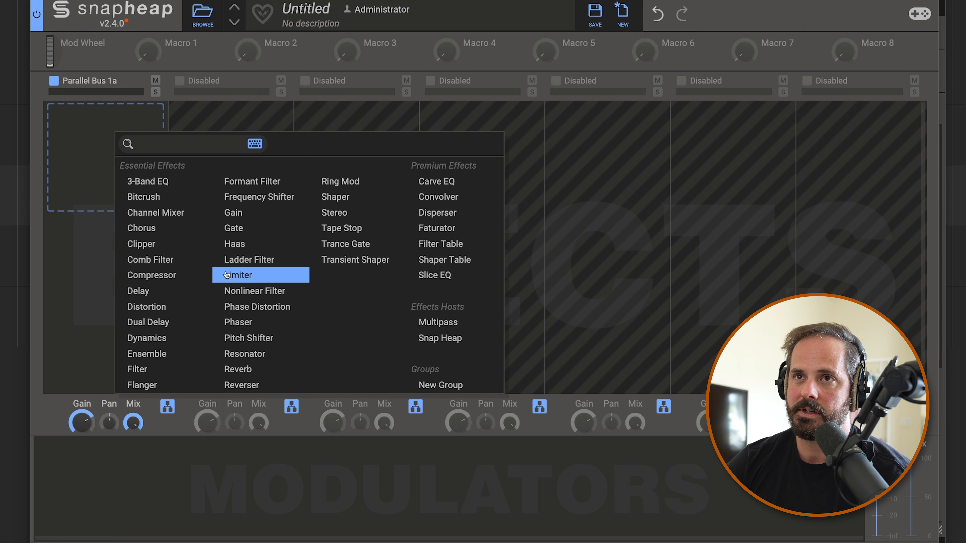
click(159, 368)
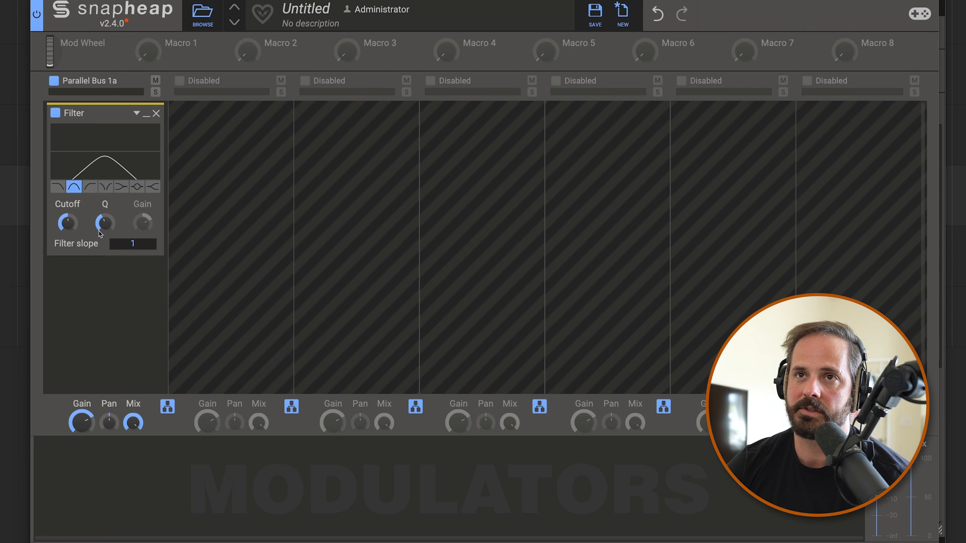
drag(105, 223, 133, 228)
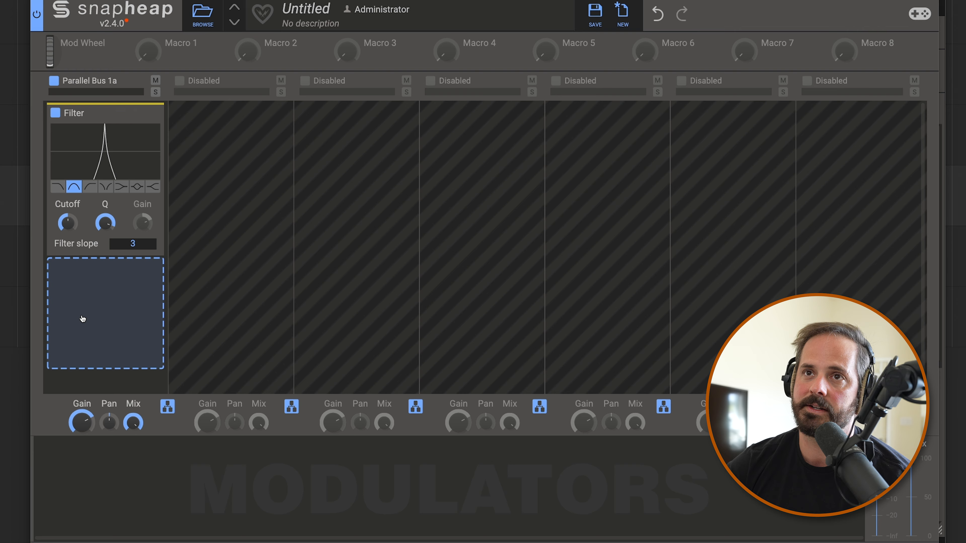
Key-track the filter by setting its cutoff to 440 Hz and modulating that cutoff with a new Note modulator
click(96, 474)
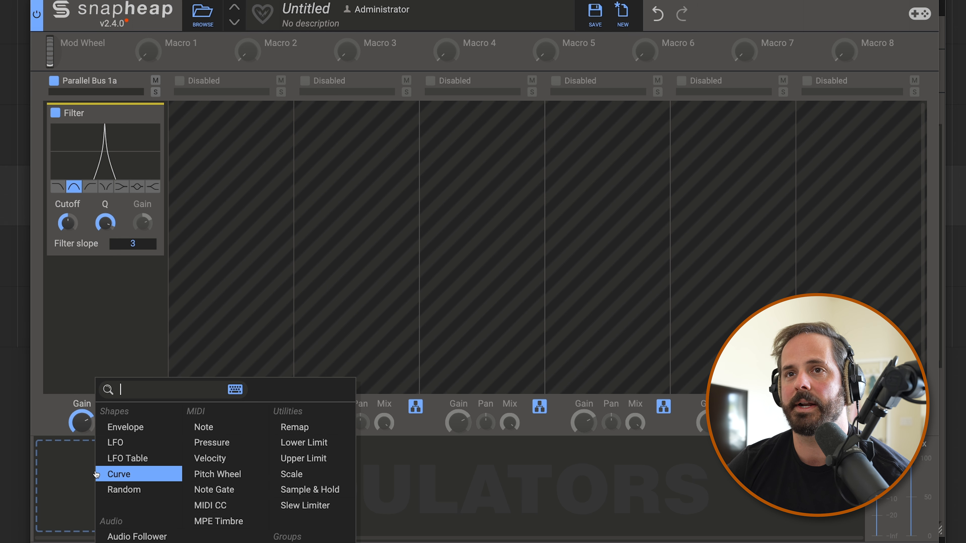
click(196, 429)
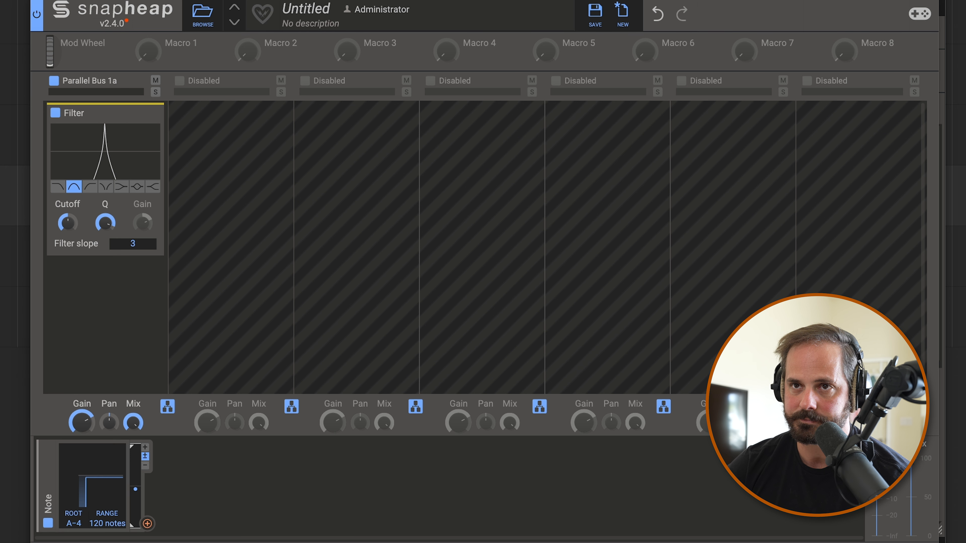
right_click(70, 225)
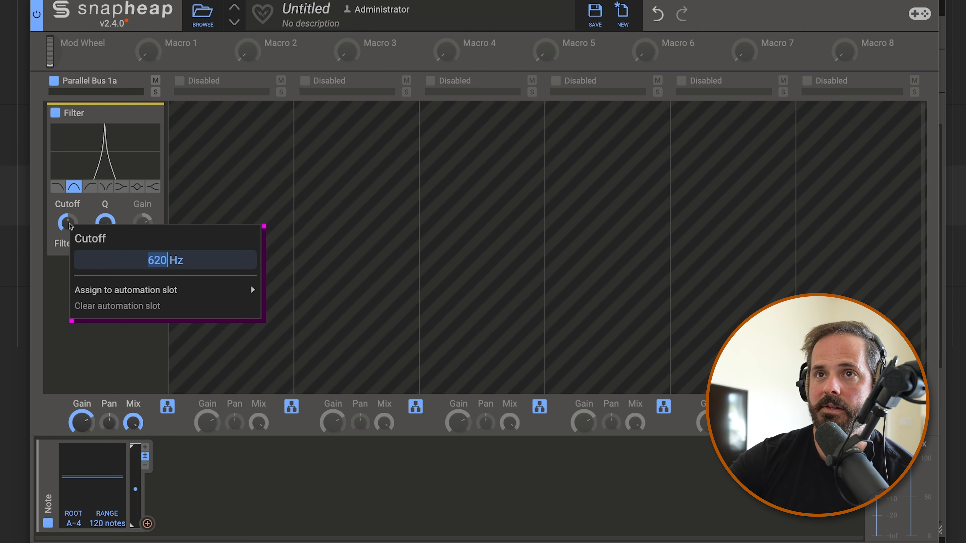
text(44)
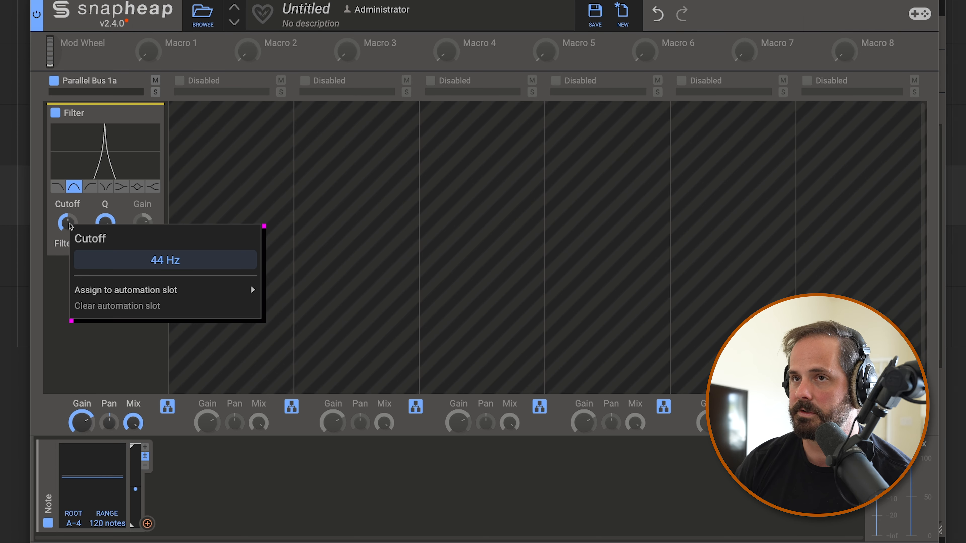
key(Return)
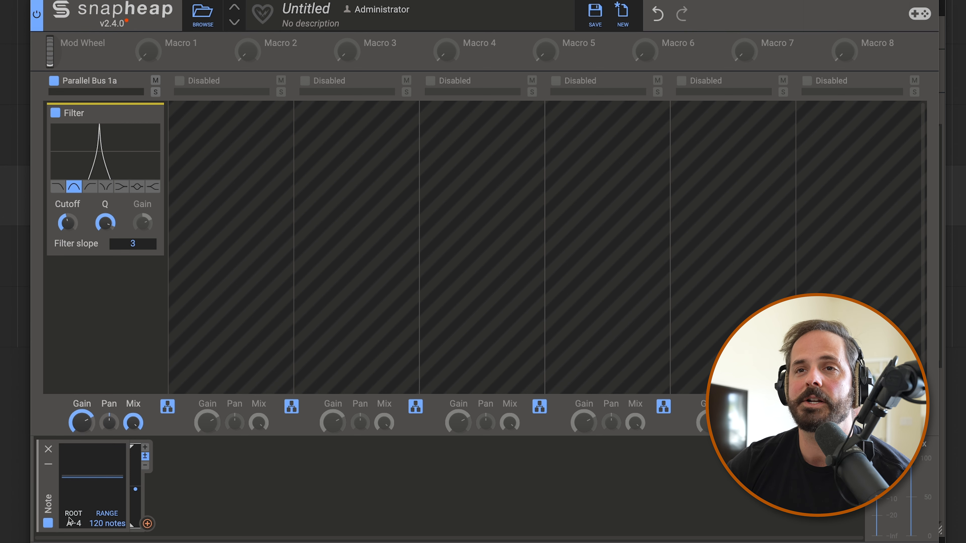
drag(148, 524, 69, 236)
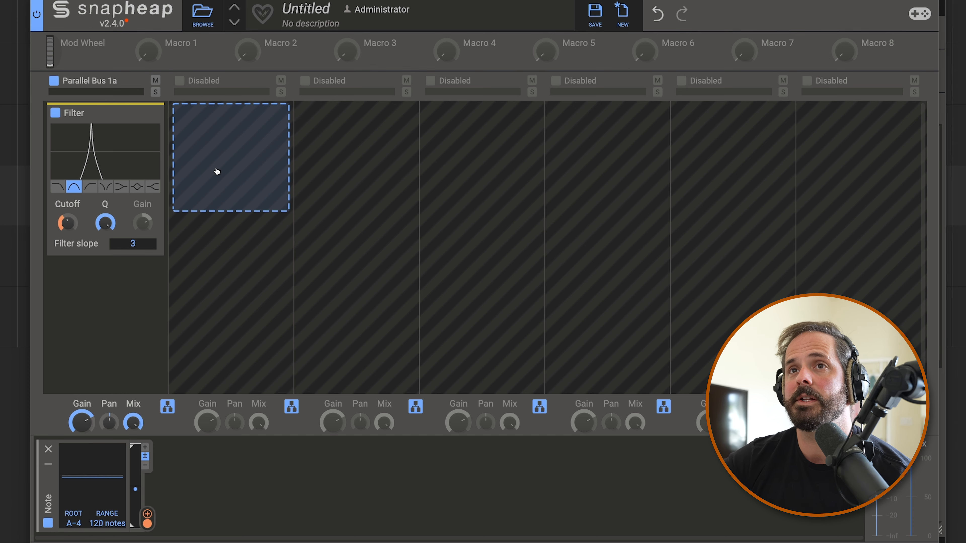
Duplicate the key-tracked filter into the second bus and enable Parallel Bus 1b
drag(86, 119, 215, 127)
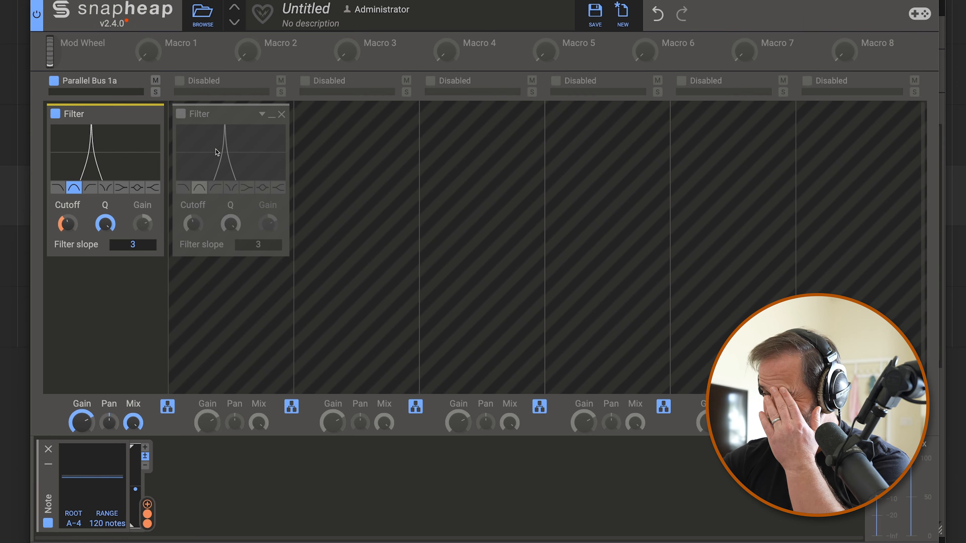
click(180, 81)
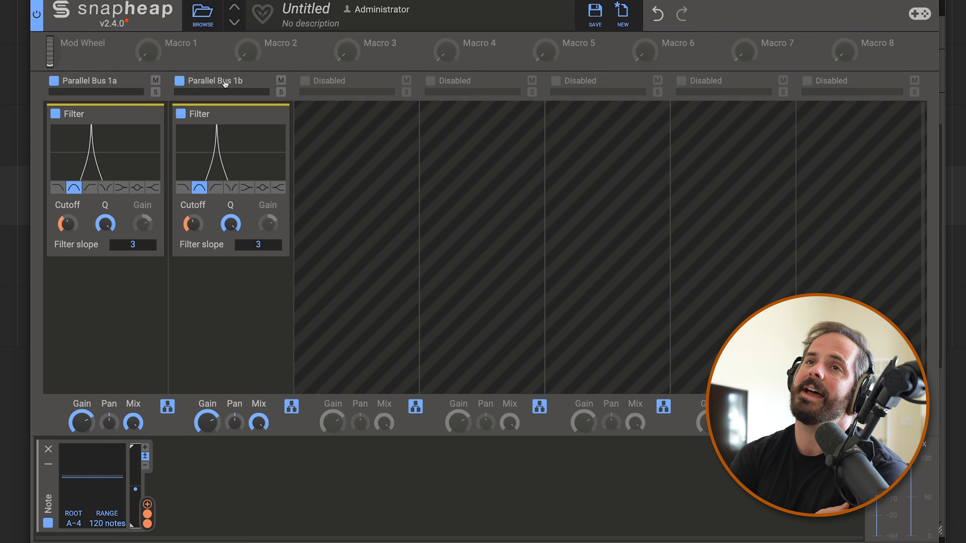
Set the second filter's cutoff to 880 Hz and lower the gain of Parallel Bus 1b
drag(148, 514, 194, 226)
right_click(194, 225)
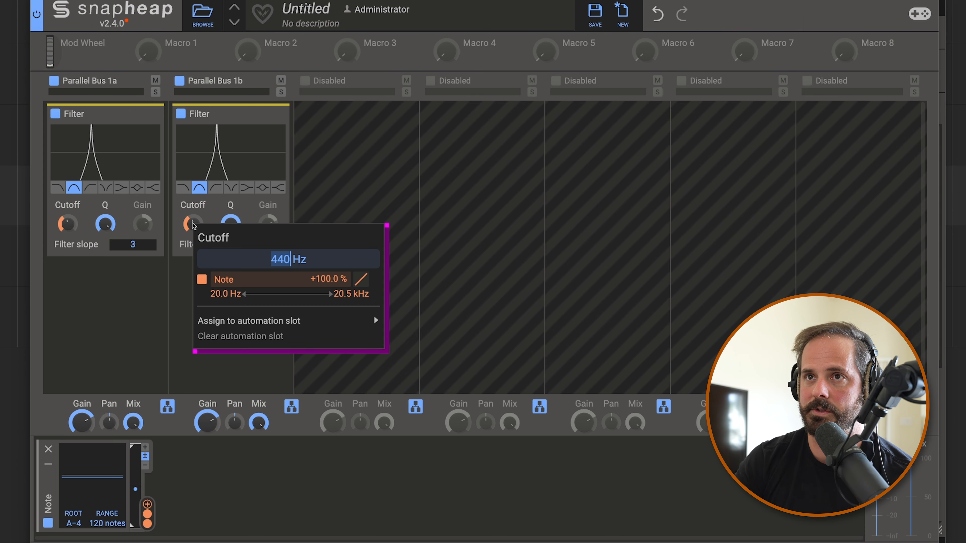
key(BackSpace)
text(880)
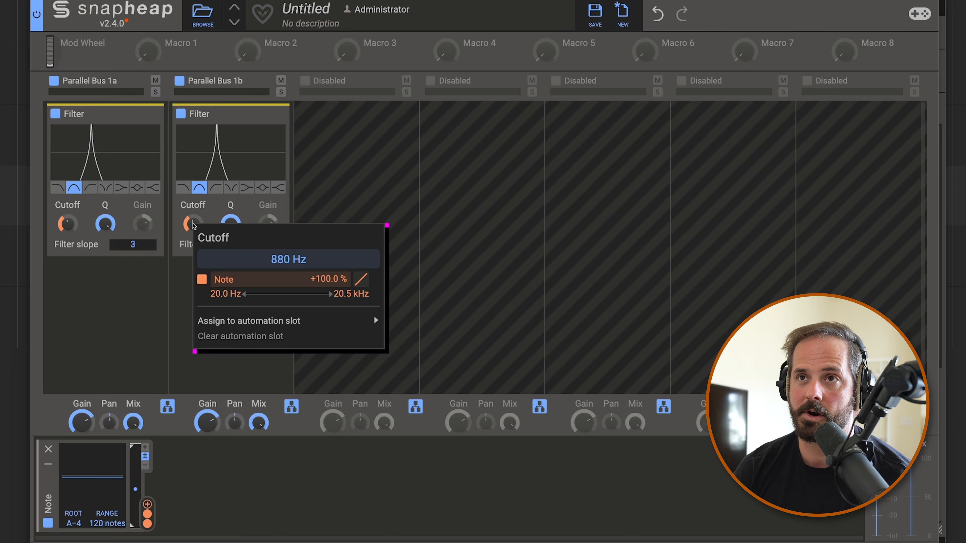
key(Return)
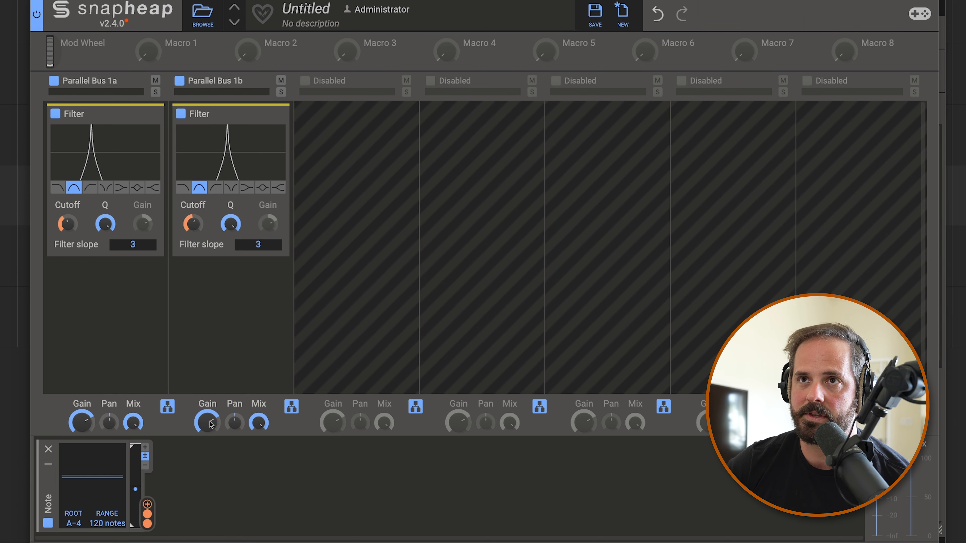
mouse_move(209, 422)
mouse_down()
mouse_move(209, 434)
mouse_move(209, 423)
mouse_up()
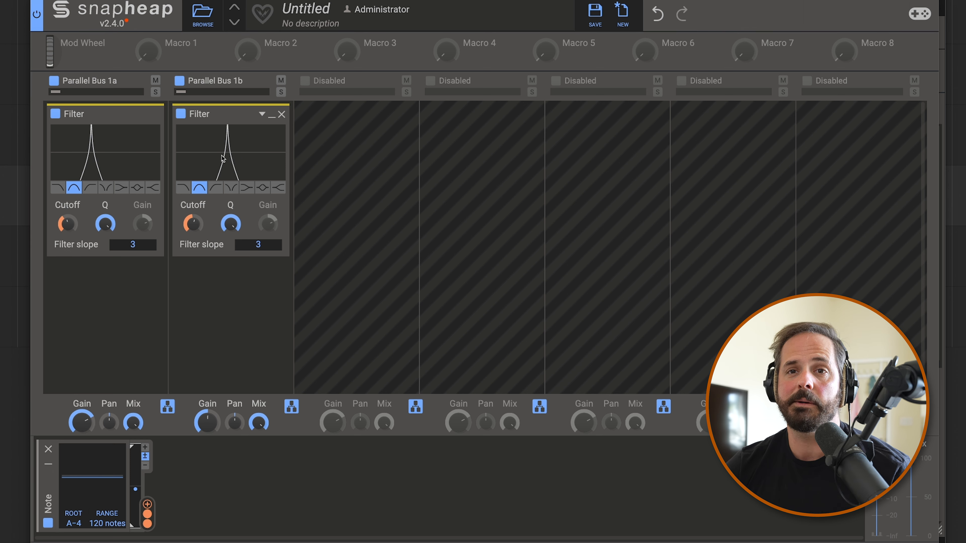
Duplicate the filter into Parallel Bus 1c and look up the frequency of E in octave 6 in the web Pitch-to-Frequency Calculator
drag(233, 146, 348, 122)
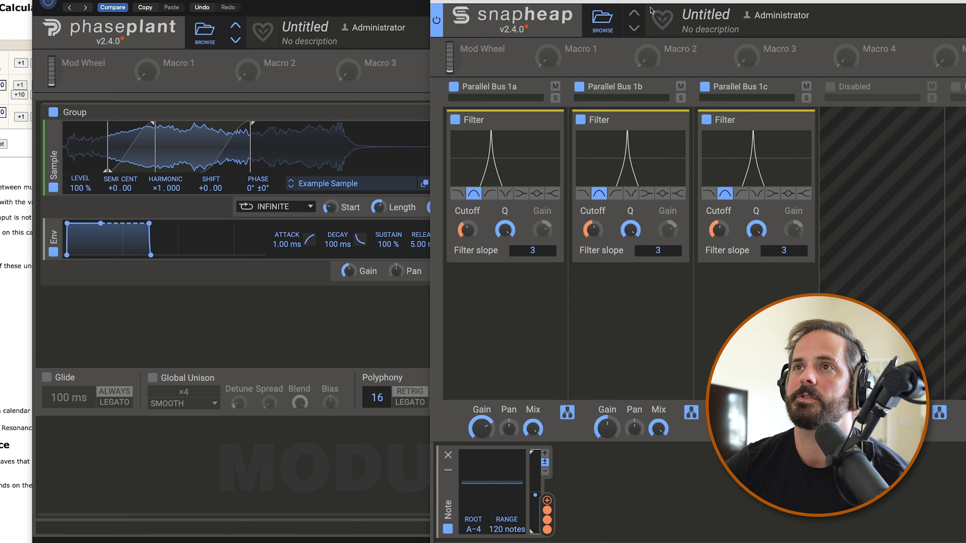
drag(651, 1, 226, 0)
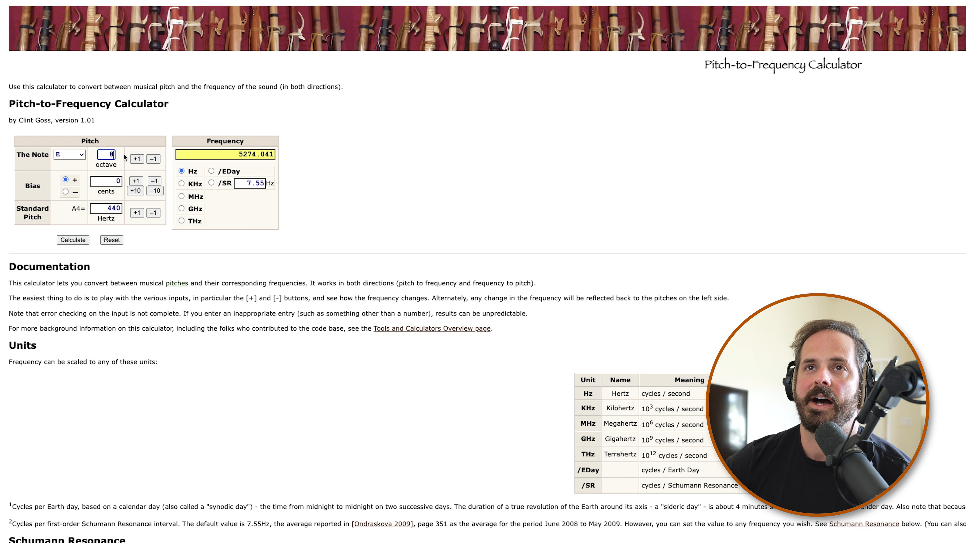
double_click(110, 154)
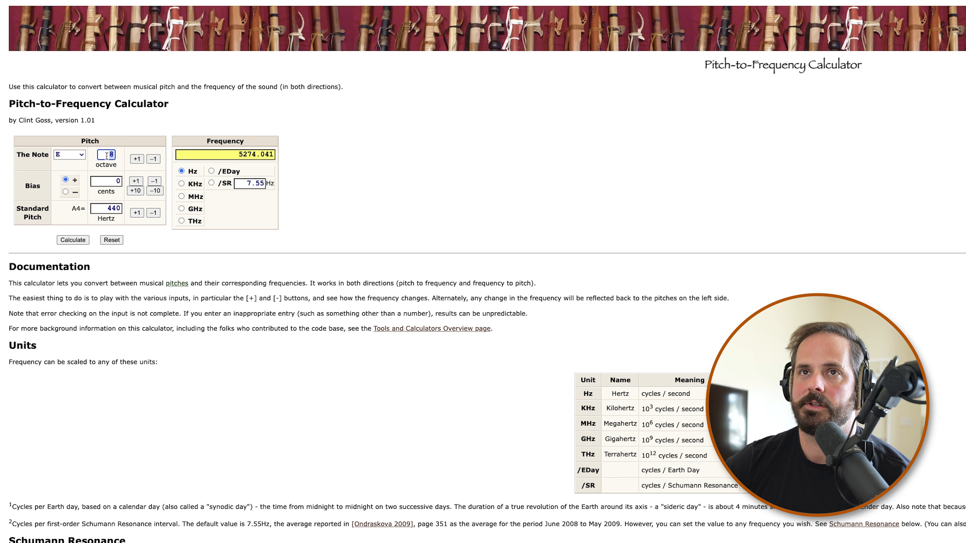
text(6)
click(598, 177)
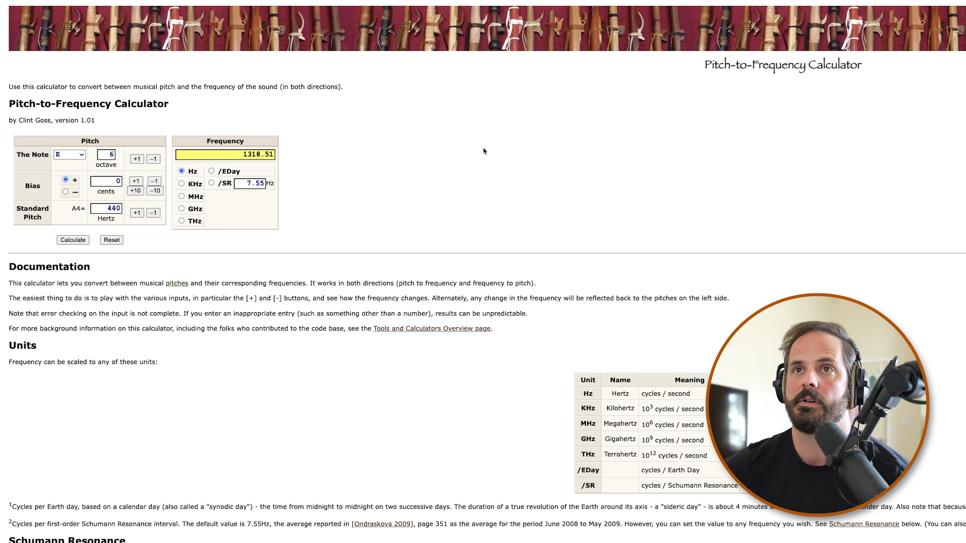
double_click(257, 154)
key(super+c)
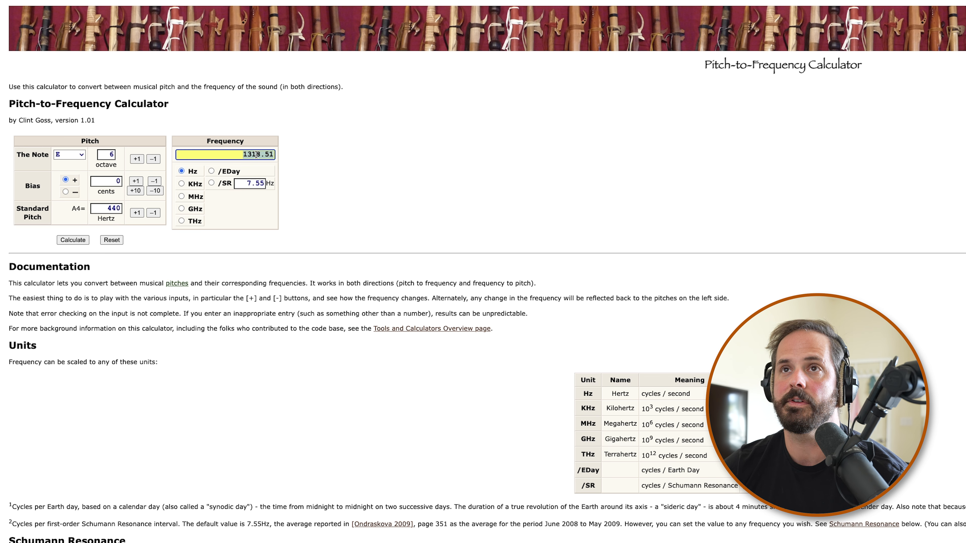
Return to Snap Heap and set the cutoff of Parallel Bus 1c's filter to the looked-up 1318.51 Hz
key(super+Tab)
right_click(345, 226)
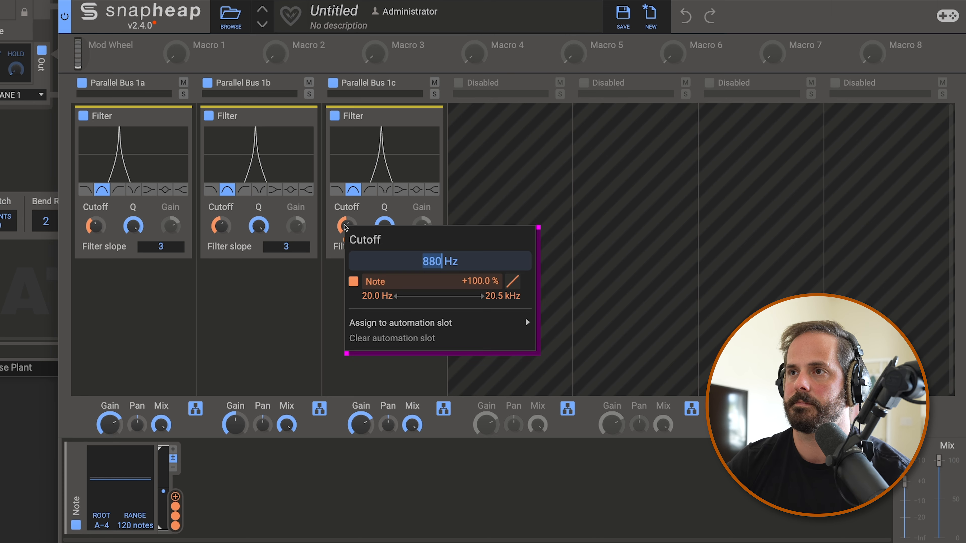
key(super+v)
key(Return)
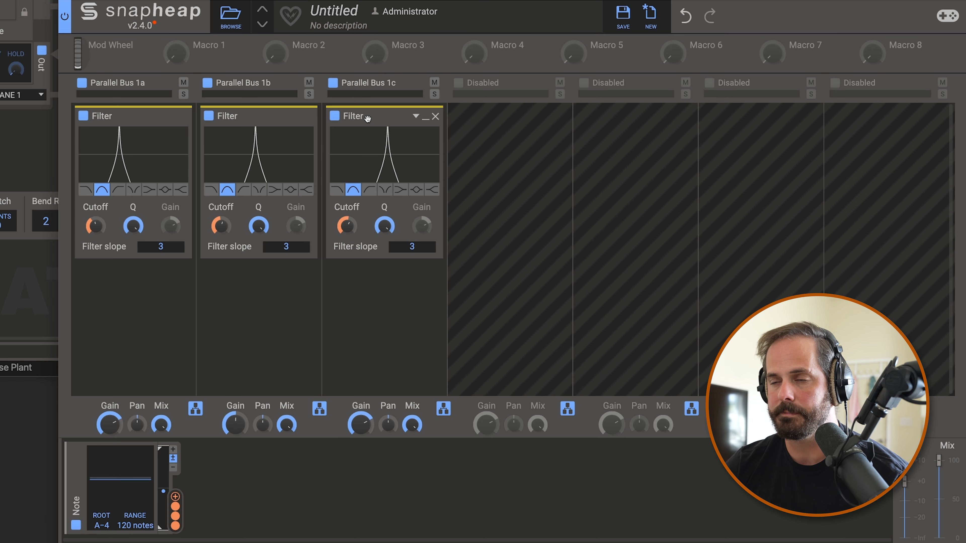
Enable Parallel Bus 1d with a duplicate of the third filter and set its cutoff to 2349.318 Hz
click(461, 88)
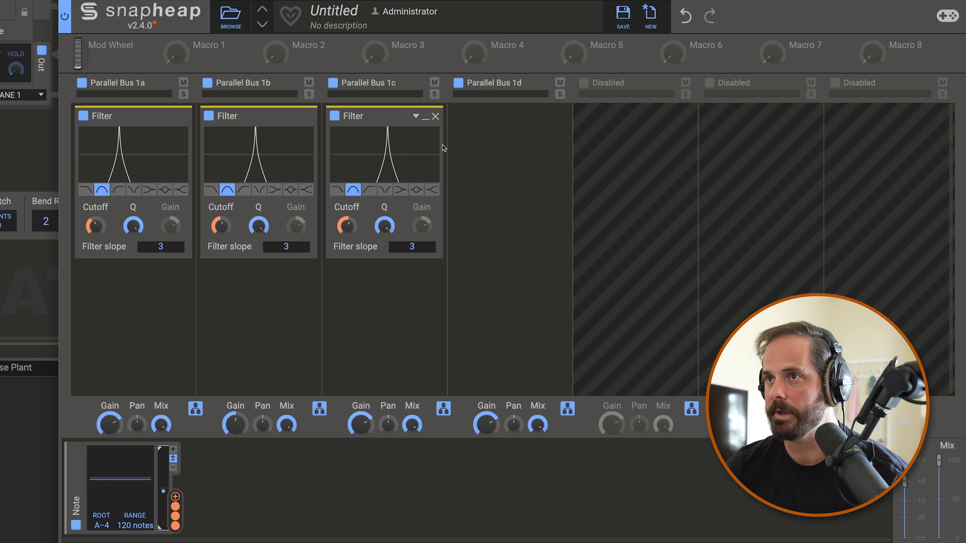
drag(395, 125, 476, 145)
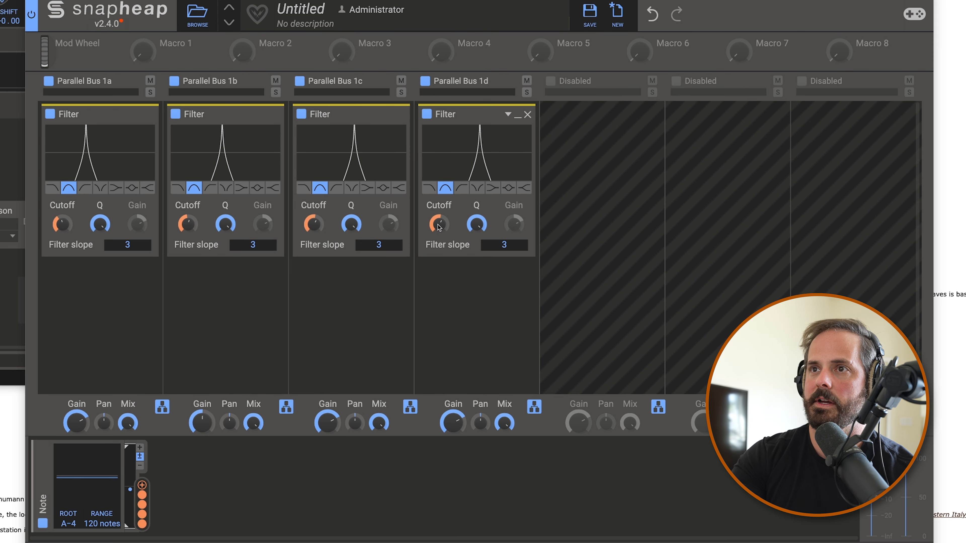
right_click(472, 227)
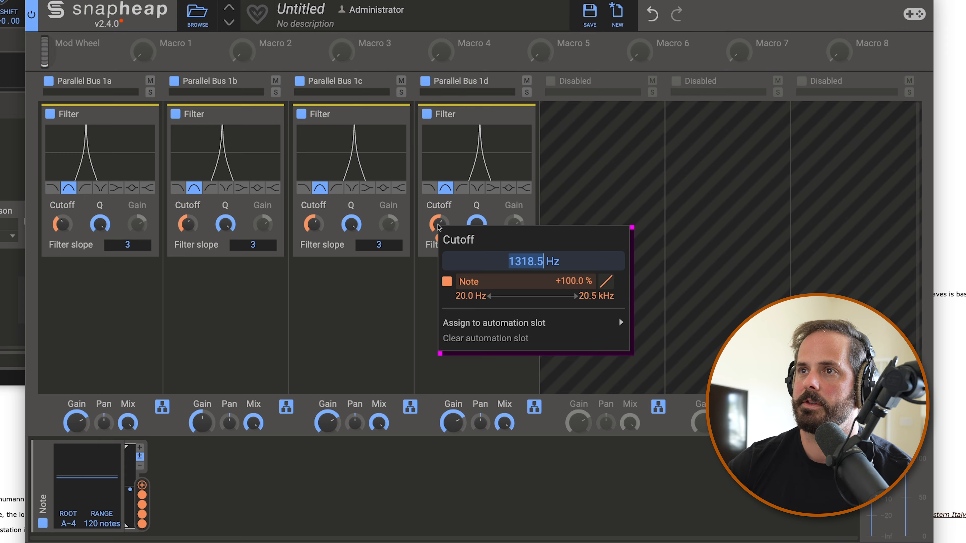
text(2349.318)
key(Return)
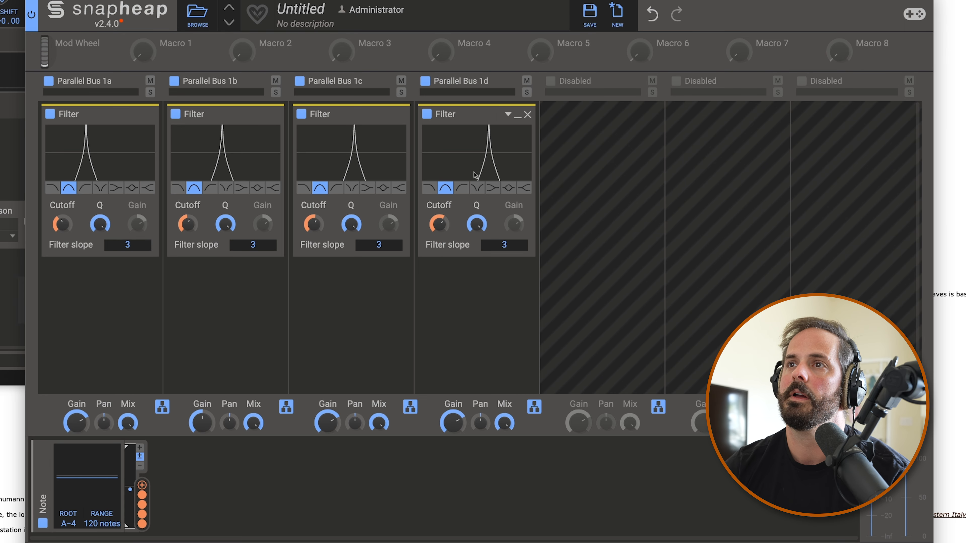
Enable Parallel Bus 1e with a duplicate of the fourth filter and set its cutoff to a higher copied frequency
click(550, 81)
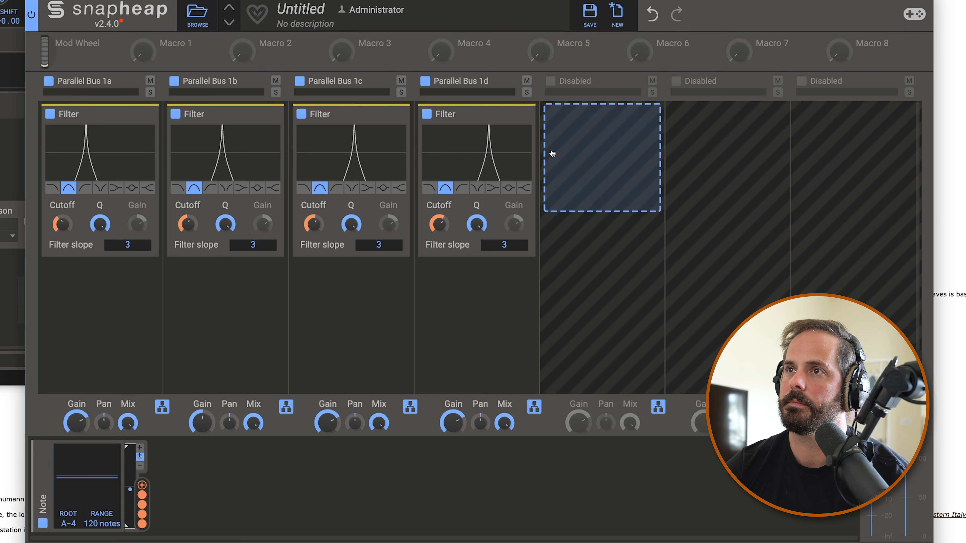
drag(476, 120, 588, 118)
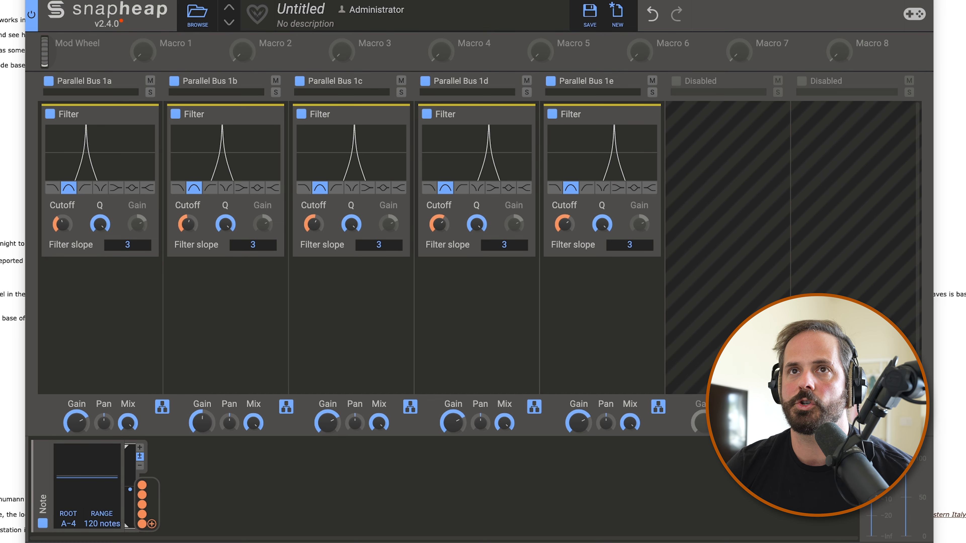
right_click(570, 230)
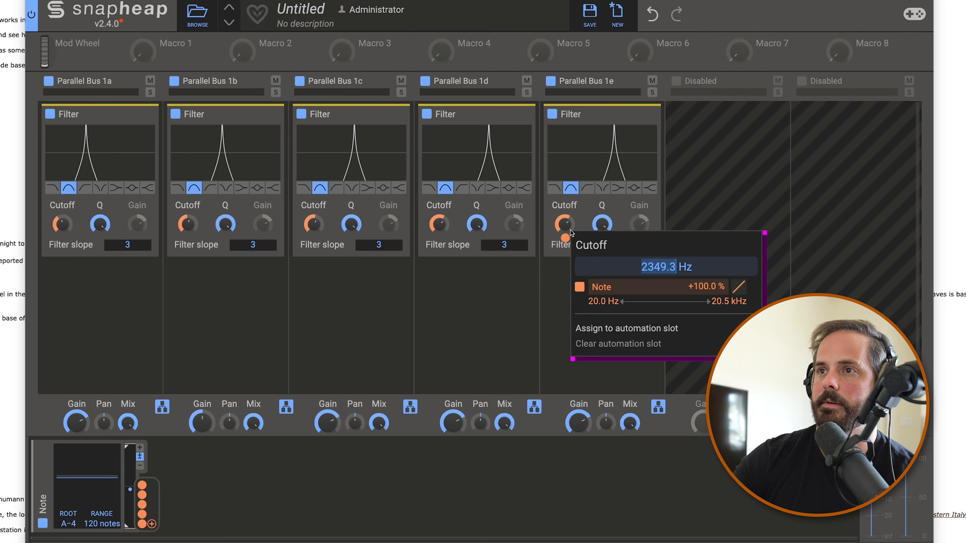
text(4434.922)
key(Return)
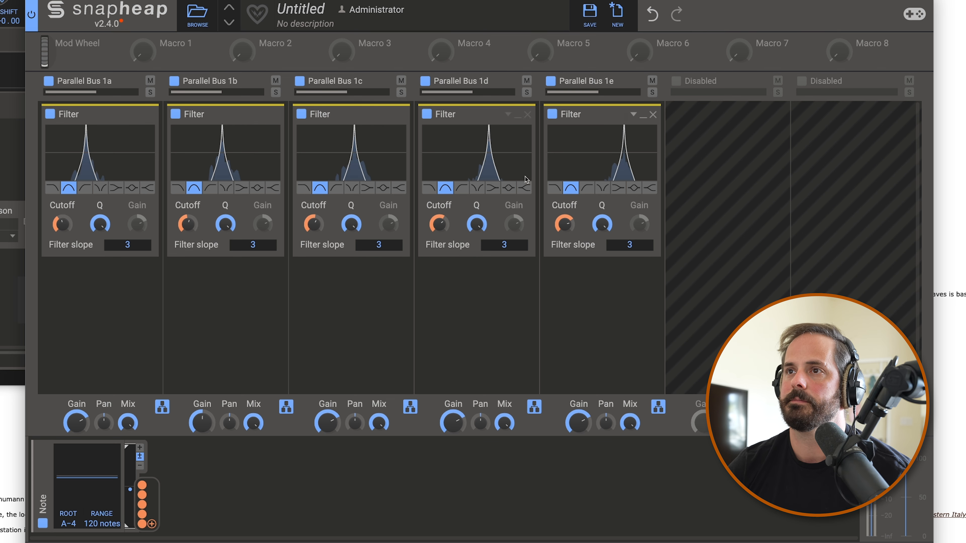
Rebalance the upper resonances by adjusting the gains of Parallel Buses 1e and 1d down and back up
drag(577, 422, 577, 472)
drag(457, 420, 457, 439)
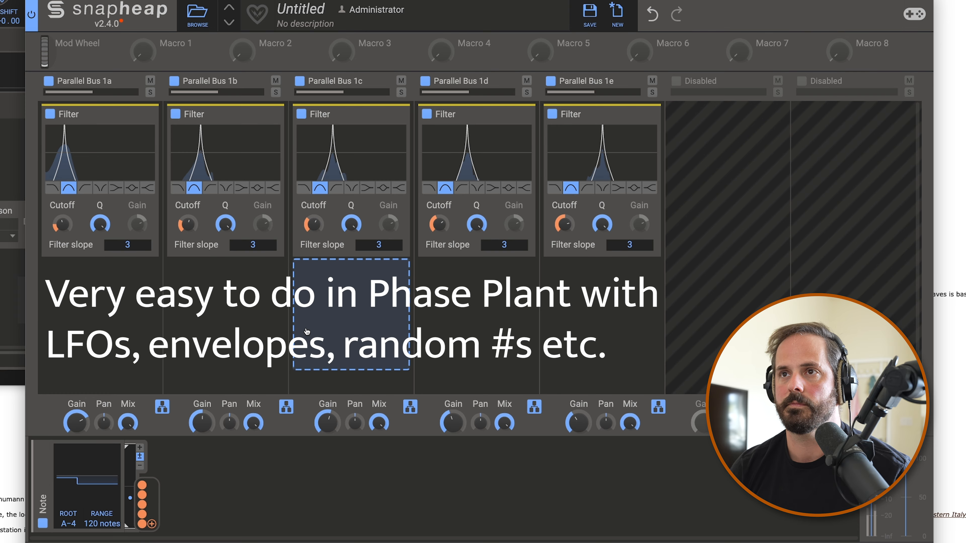
drag(579, 411, 579, 391)
drag(453, 422, 454, 401)
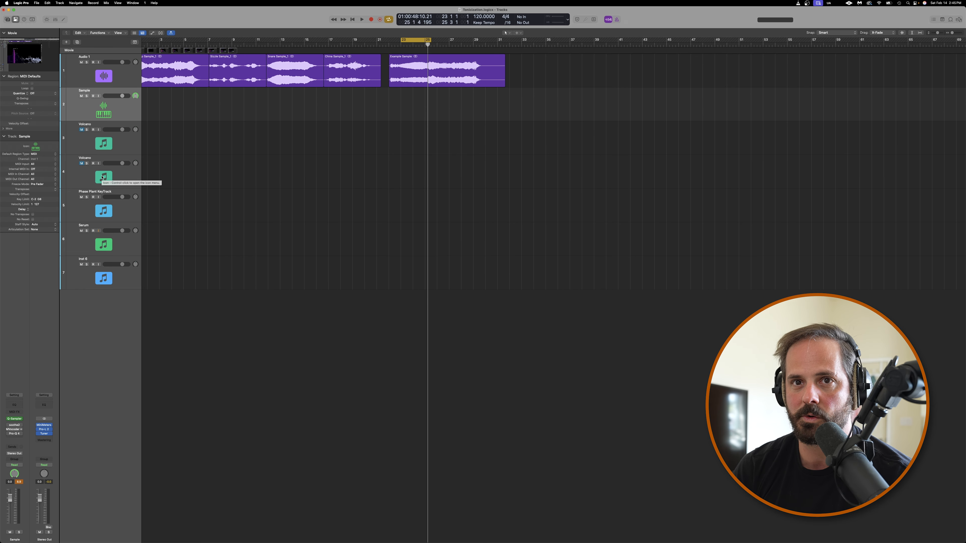
Open the MVocoder insert on Logic's Sample track and turn the plug-in on
click(14, 429)
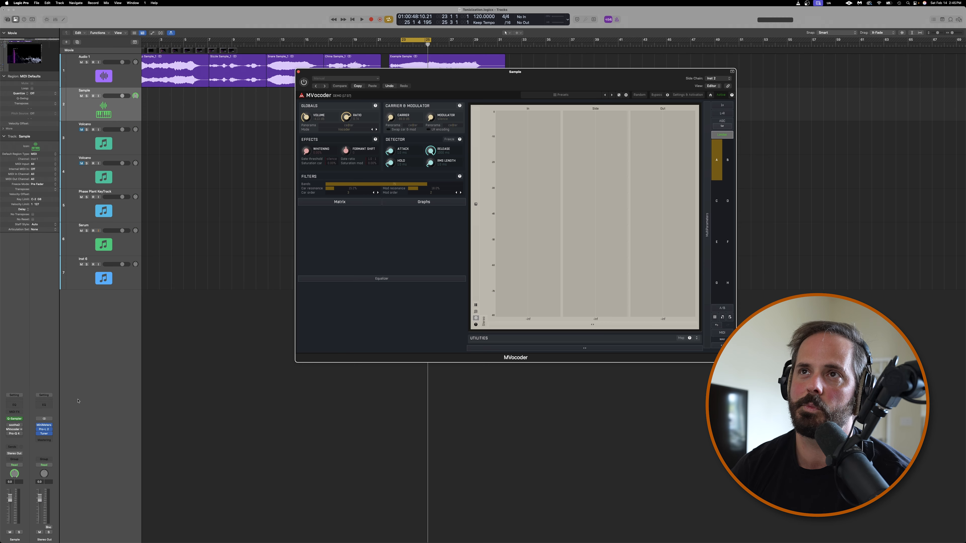
drag(462, 75, 388, 101)
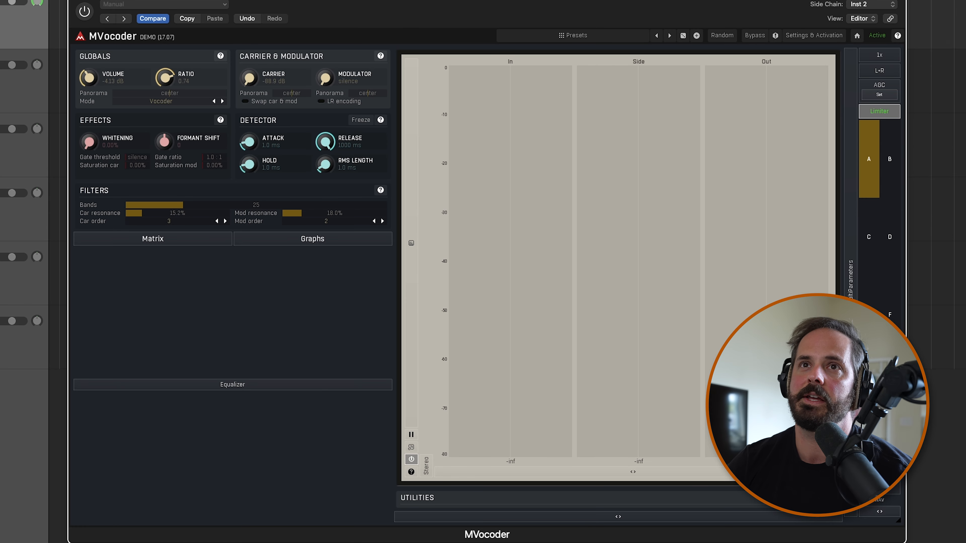
click(83, 17)
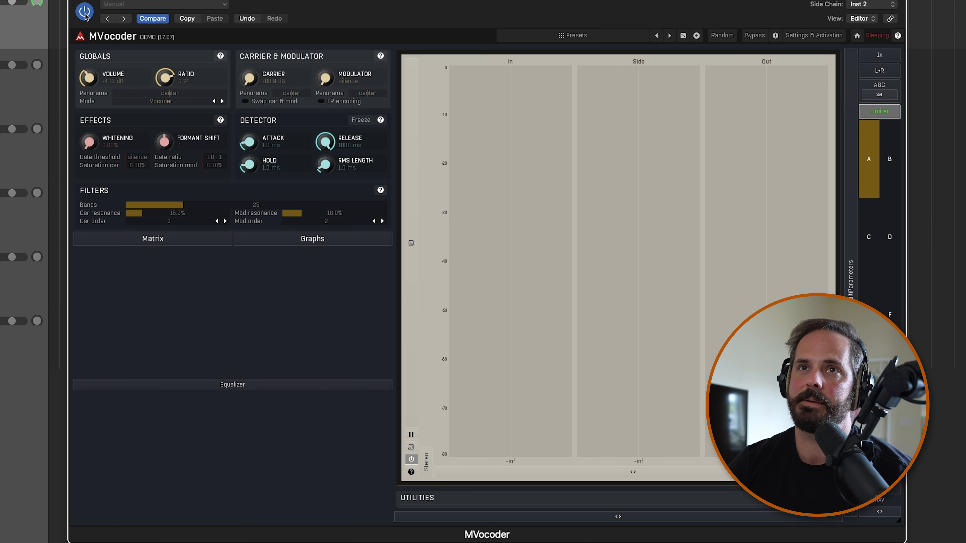
With the Serum track selected, set MVocoder's modulator level to -108.0 dB and its ratio to 1.00
click(0, 281)
drag(330, 79, 330, 57)
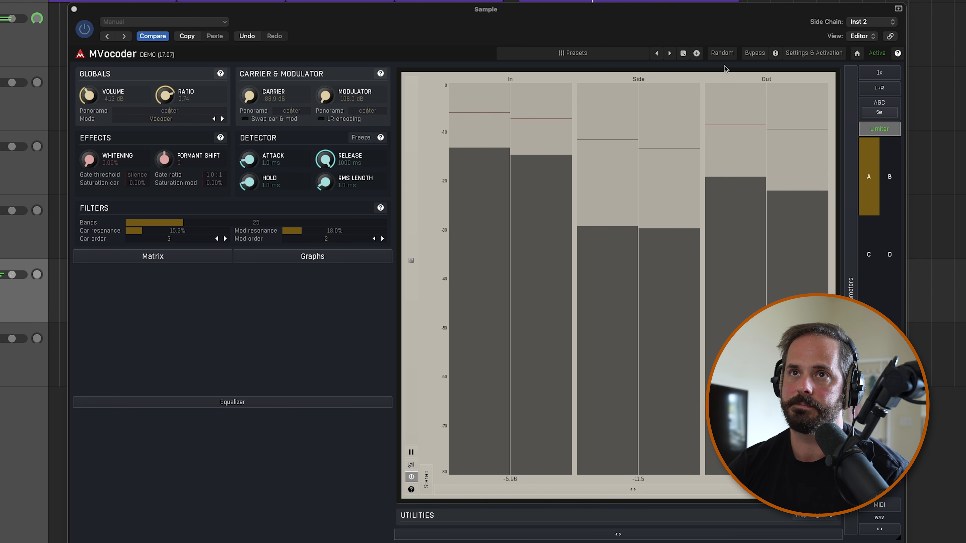
drag(166, 98, 166, 76)
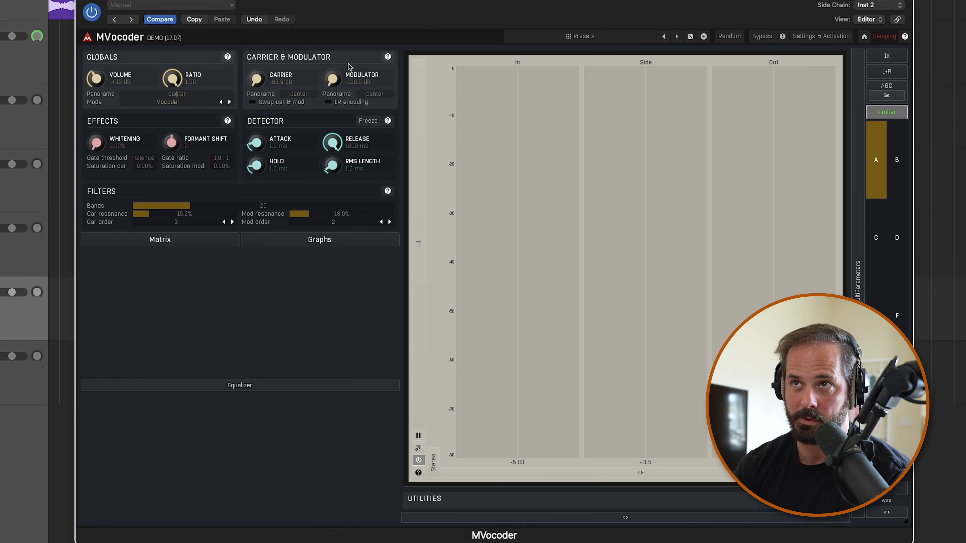
Audition the vocoded sample, bypassing MVocoder and re-enabling it to compare the sound
key(space)
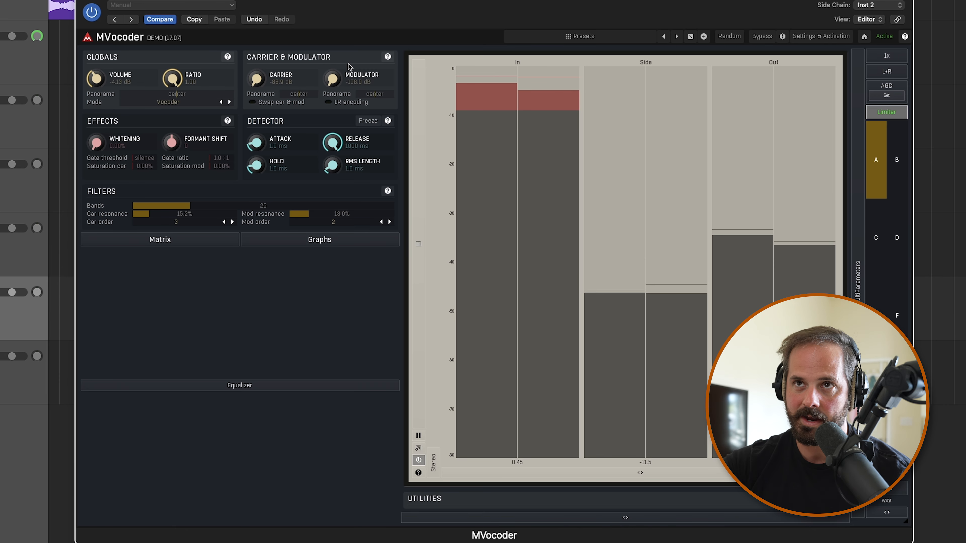
click(91, 13)
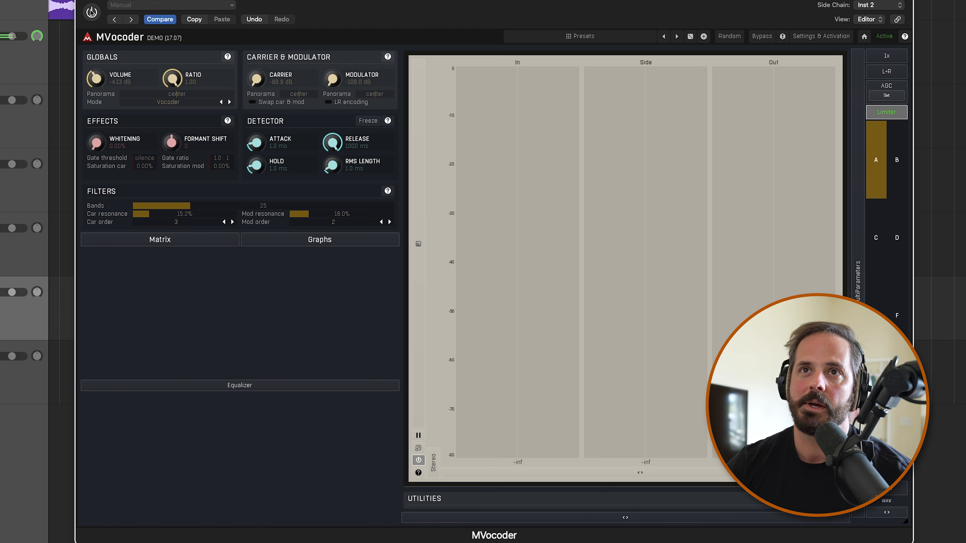
click(91, 12)
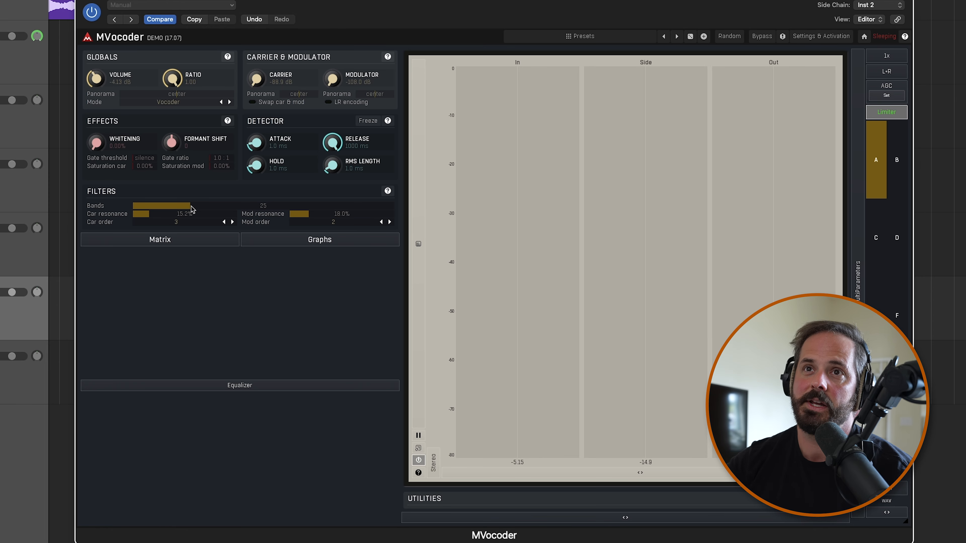
During playback, increase the vocoder's filter bands toward their maximum, raise the whitening and lower the global volume to -8.29 dB
key(space)
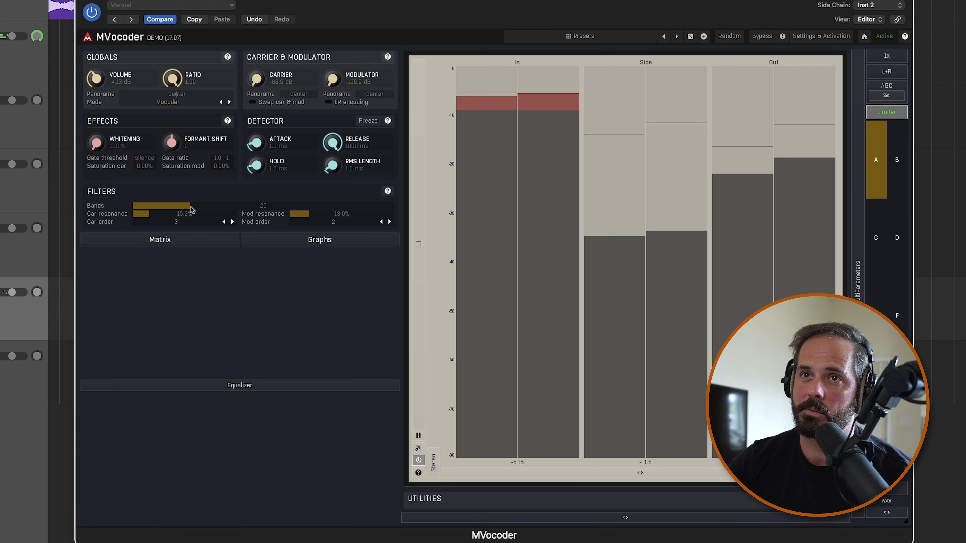
drag(191, 210, 202, 212)
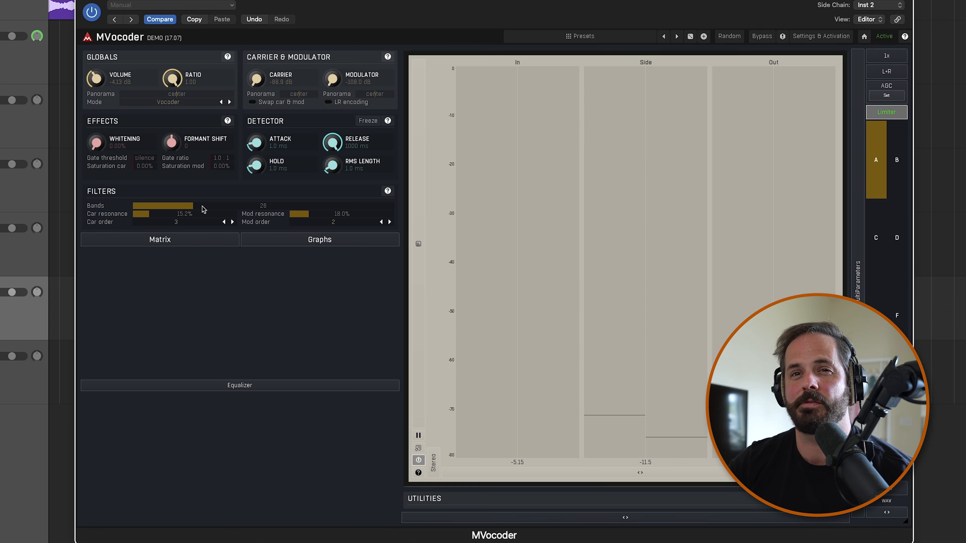
drag(204, 210, 404, 70)
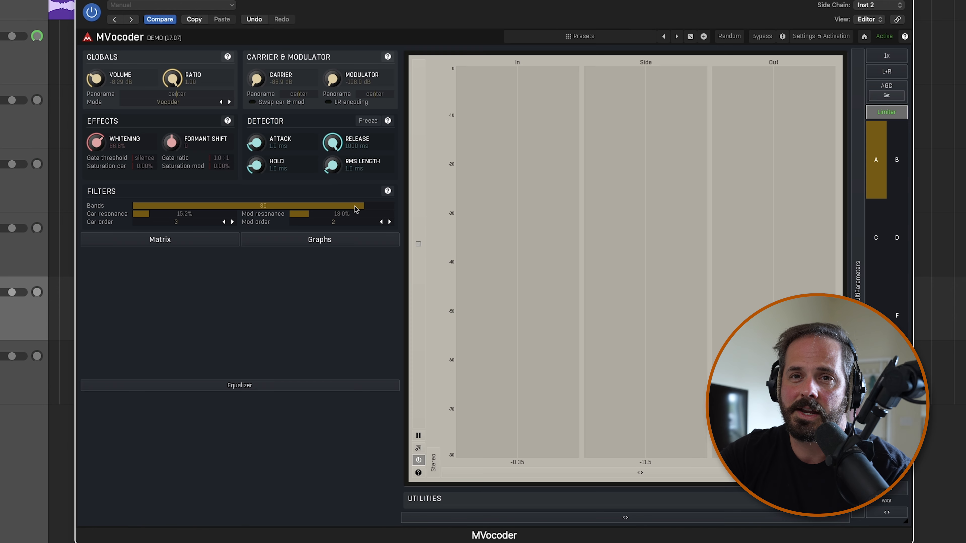
Reduce the vocoder's filter bands to 15 and audition the result
drag(353, 211, 202, 348)
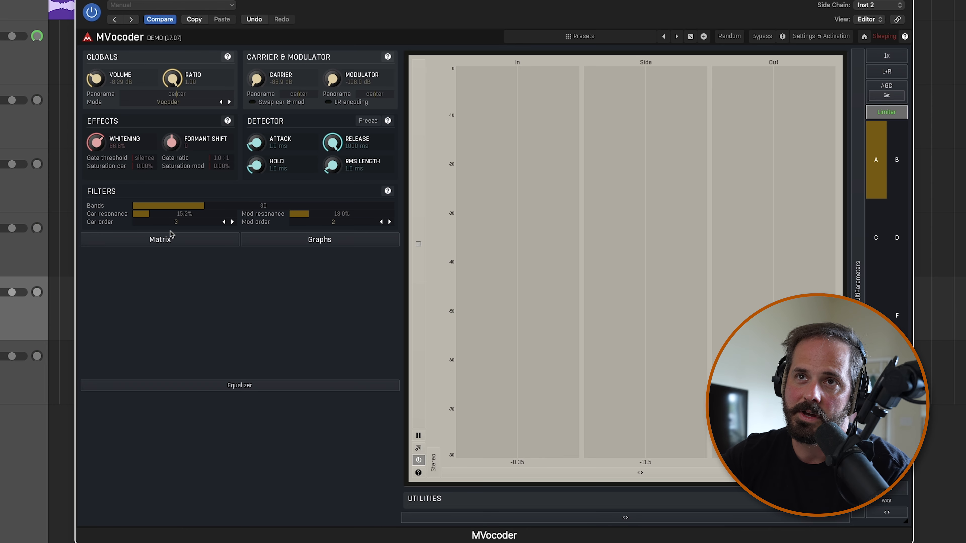
drag(184, 204, 182, 243)
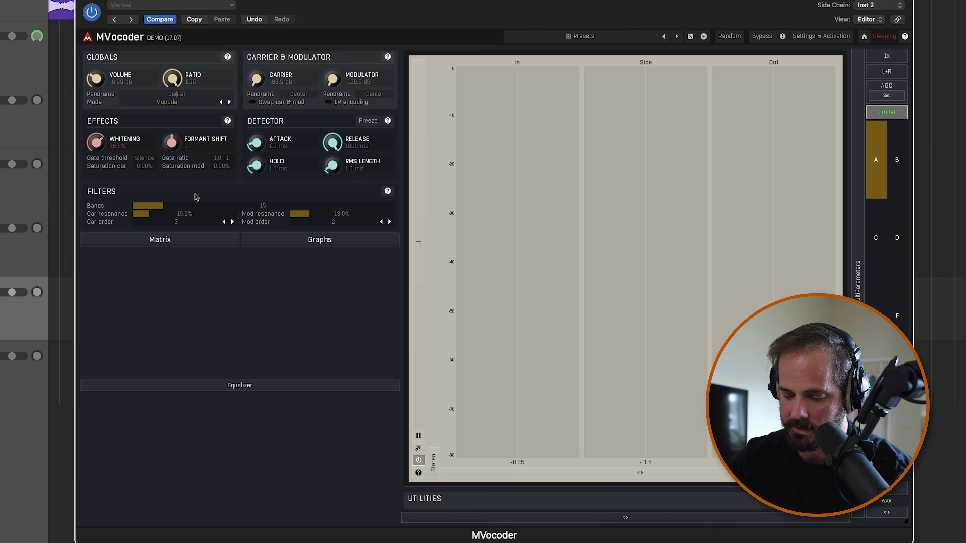
key(space)
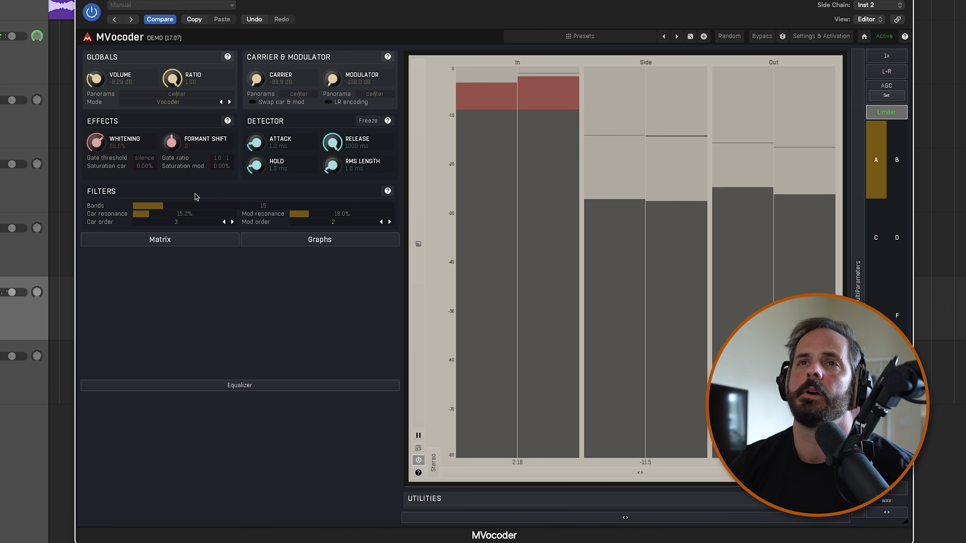
Raise the vocoder's number of filter bands again and close the MVocoder window
drag(196, 206, 363, 10)
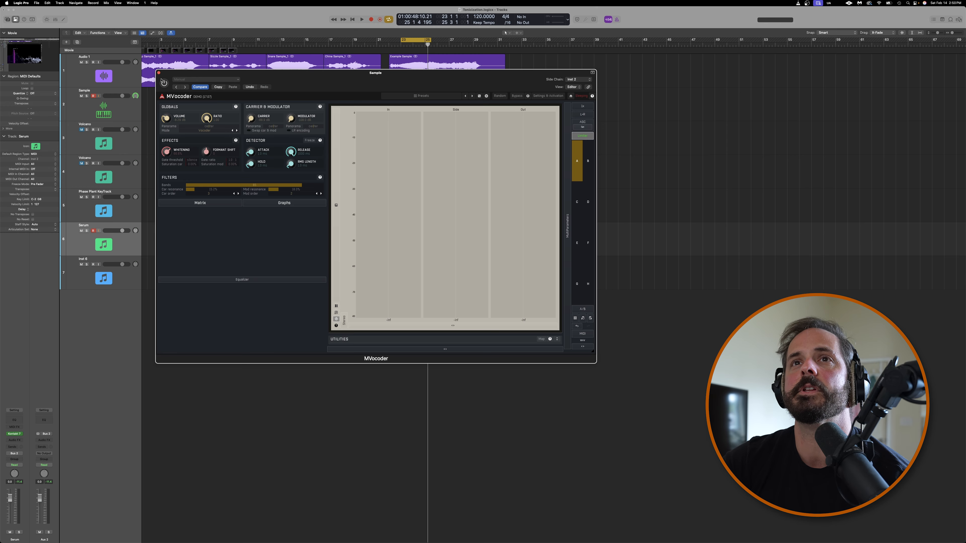
click(158, 73)
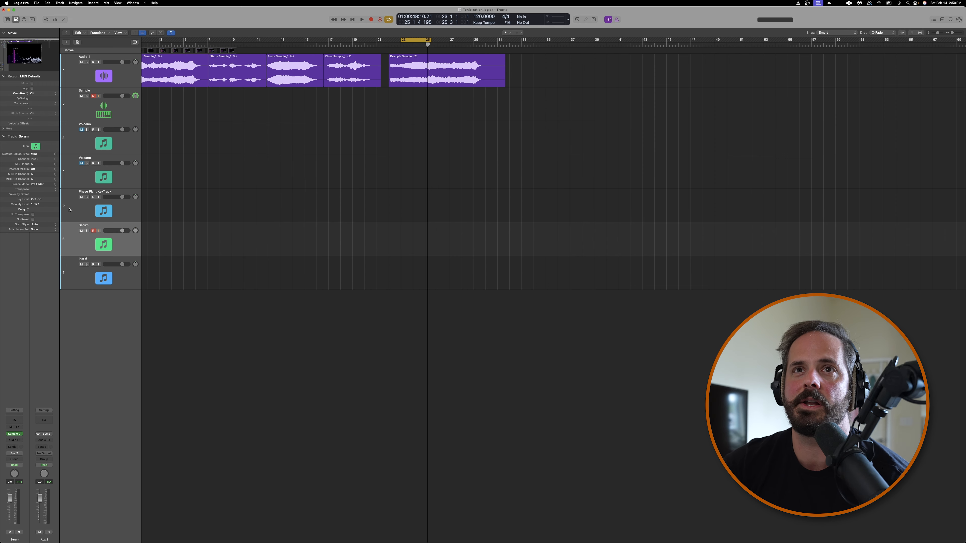
Open soothe2 on the Sample track and set its side chain source to Inst 2
click(103, 113)
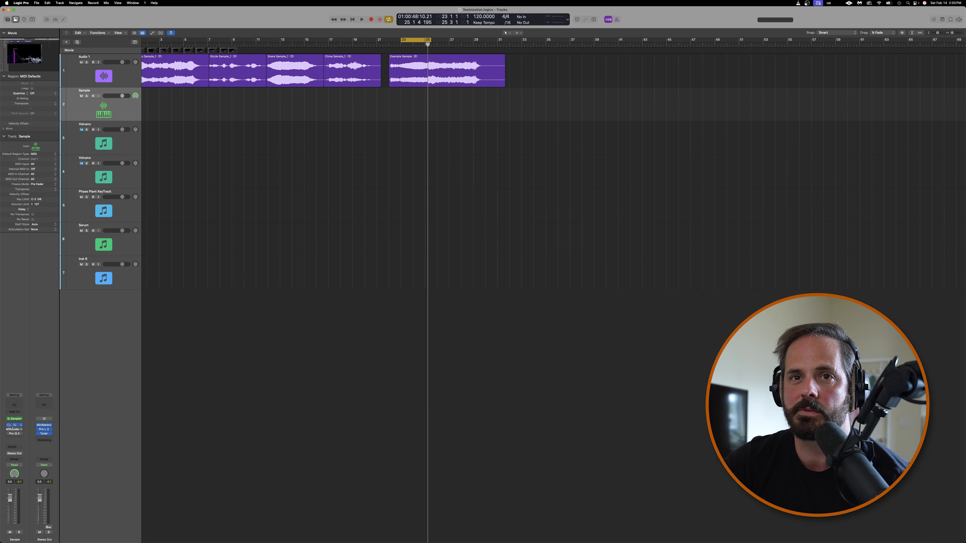
click(14, 425)
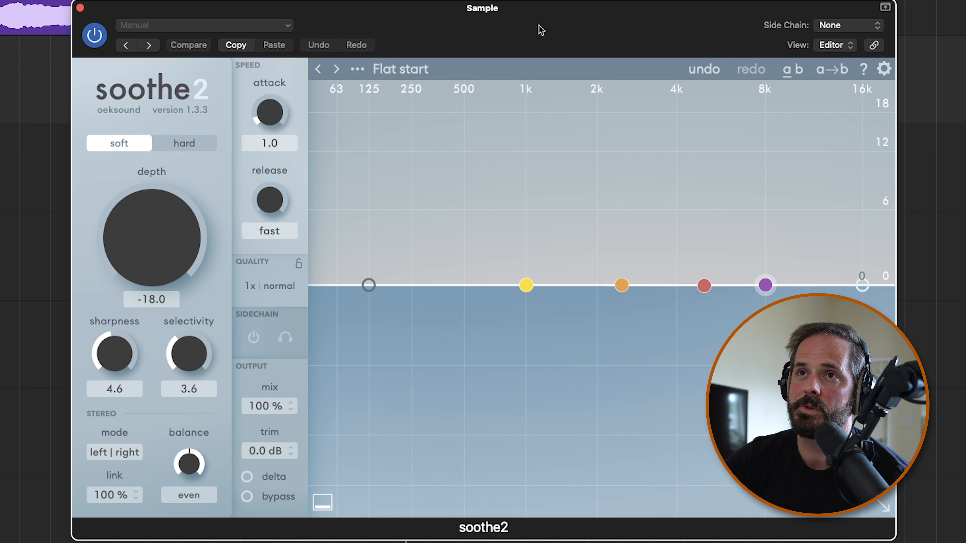
click(829, 25)
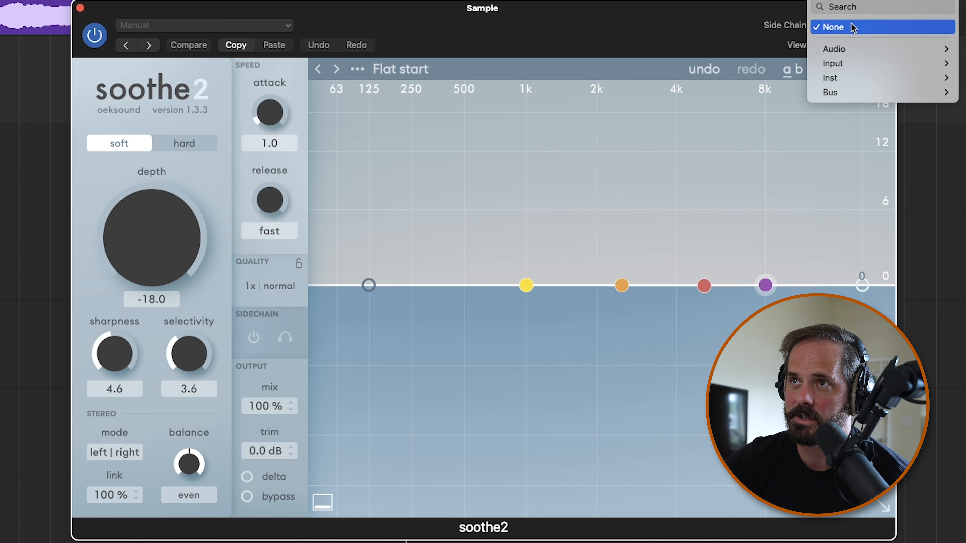
mouse_move(854, 79)
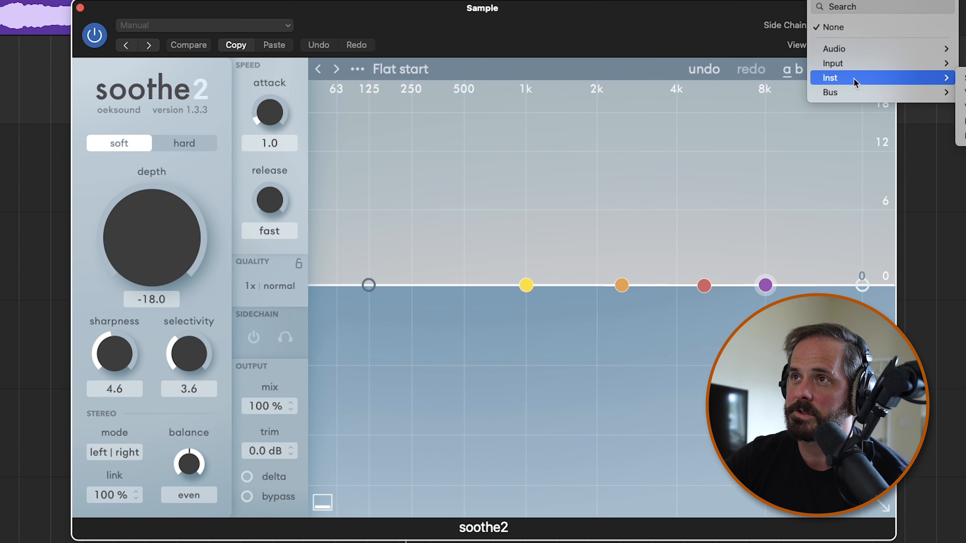
click(962, 78)
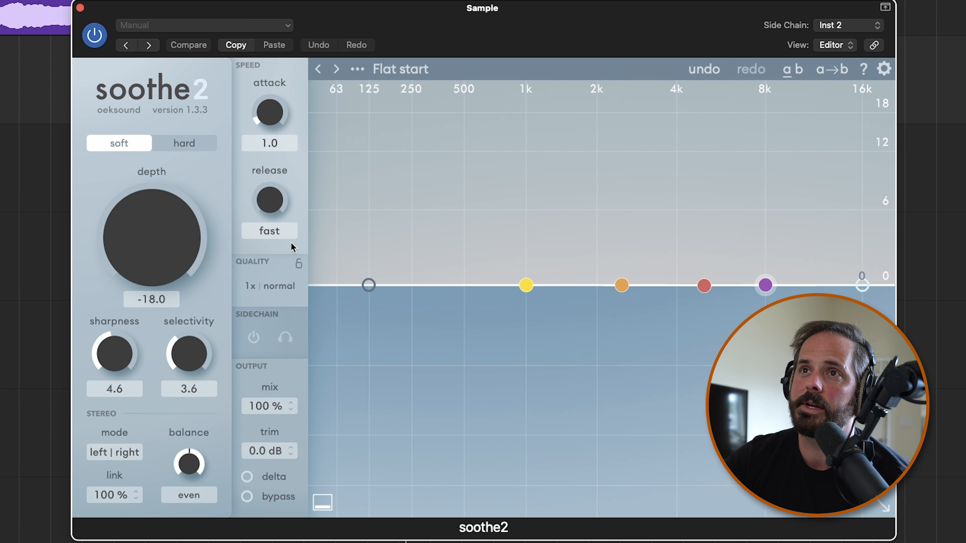
Shape soothe2's sensitivity curve with band 1 at 487 Hz, 12 dB, q 0.1, and band 3 at 14k3 Hz, 11 dB, q 0.3
drag(534, 282, 528, 182)
scroll(528, 183, up, 5)
scroll(527, 183, down, 15)
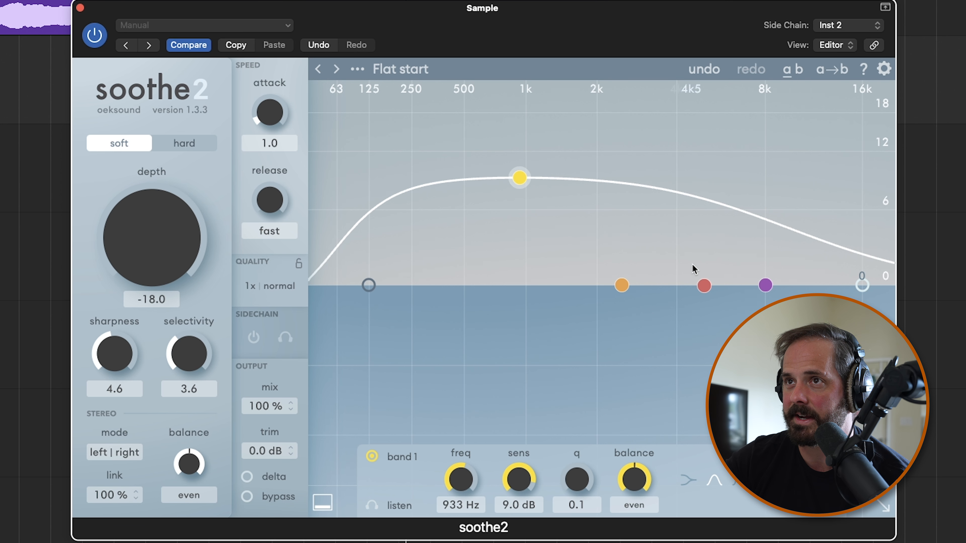
drag(704, 286, 837, 198)
scroll(762, 209, up, 2)
scroll(762, 208, down, 6)
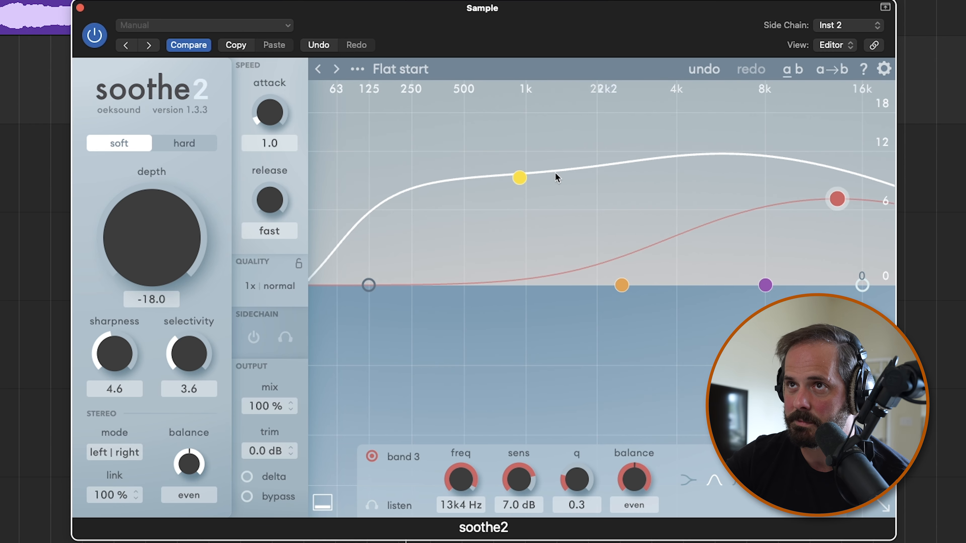
drag(520, 177, 462, 151)
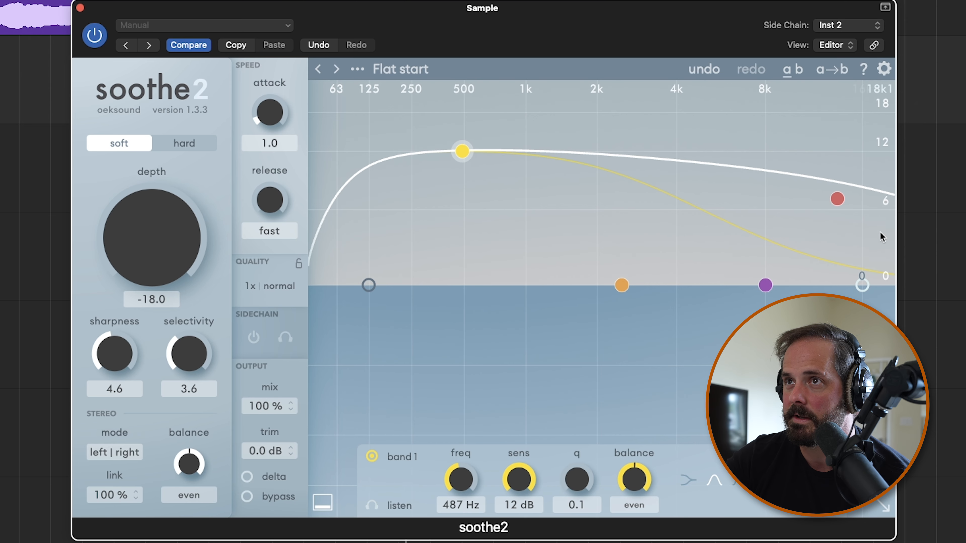
drag(837, 198, 846, 160)
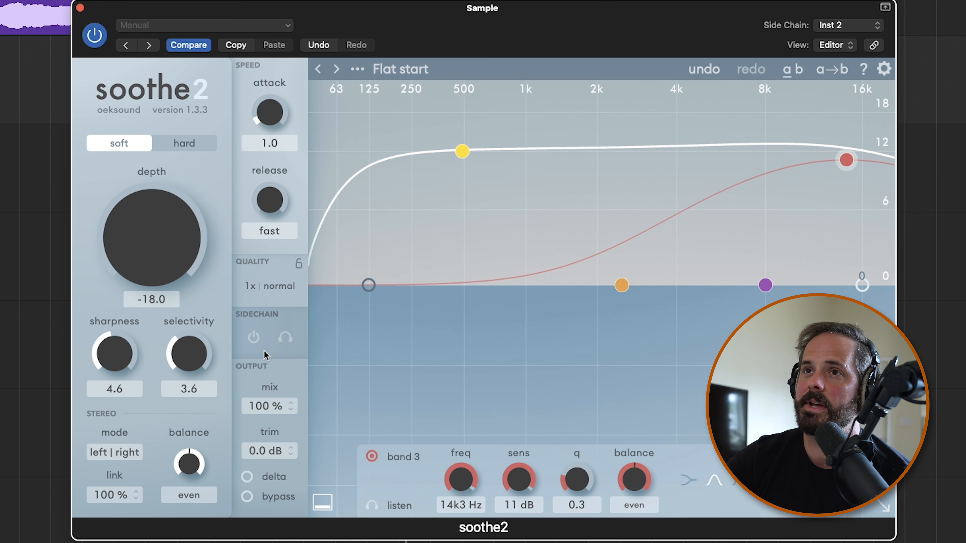
Enable soothe2's sidechain and raise the depth to 12.5
click(257, 335)
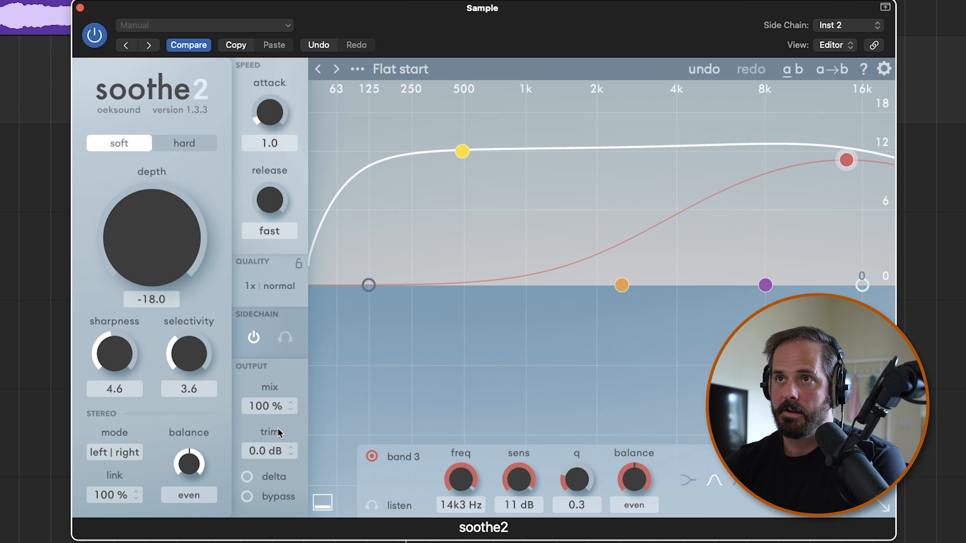
drag(171, 222, 188, 97)
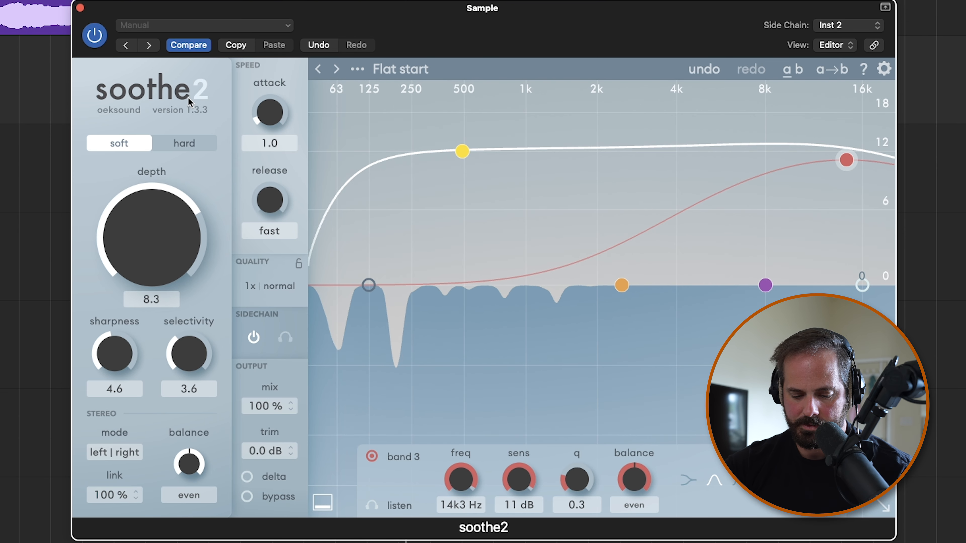
drag(134, 250, 129, 227)
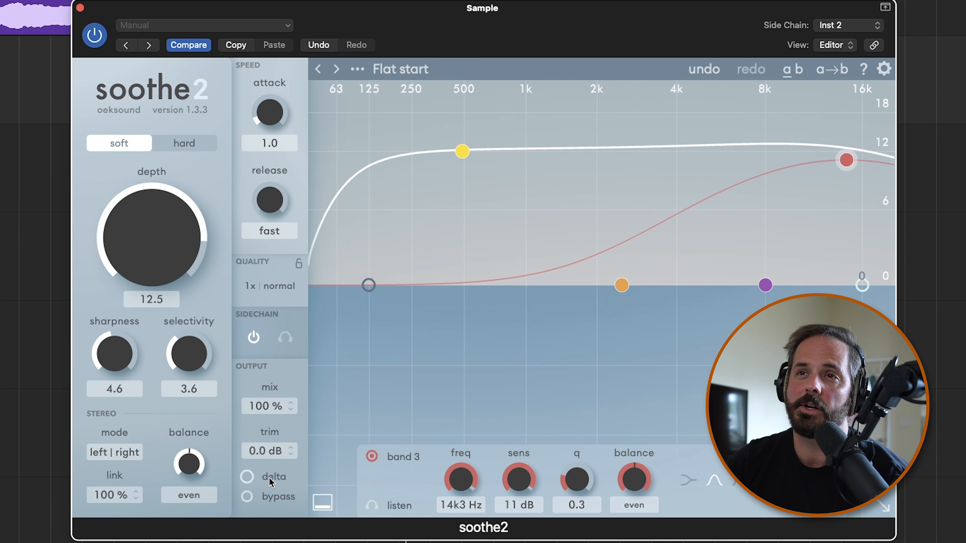
Turn on soothe2's delta monitoring and audition the difference signal
mouse_move(270, 478)
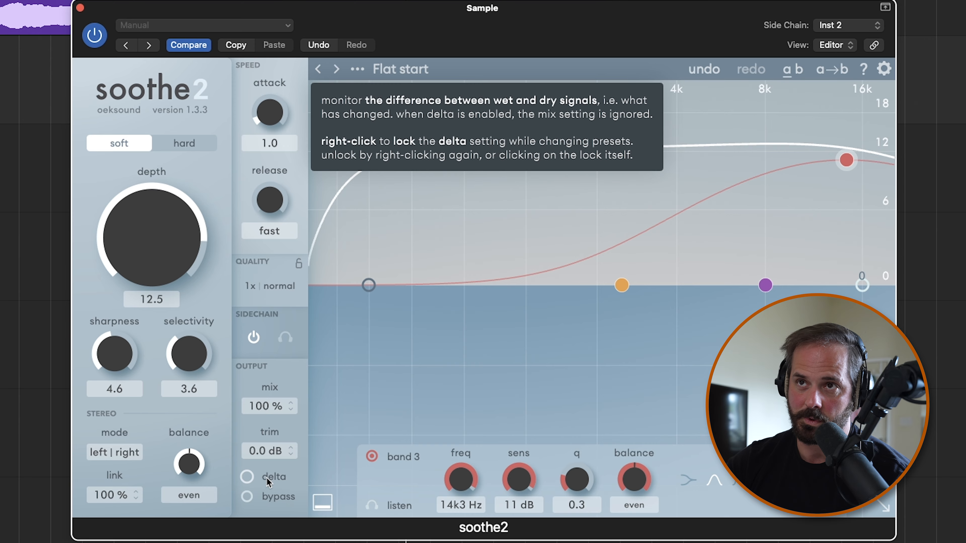
click(266, 477)
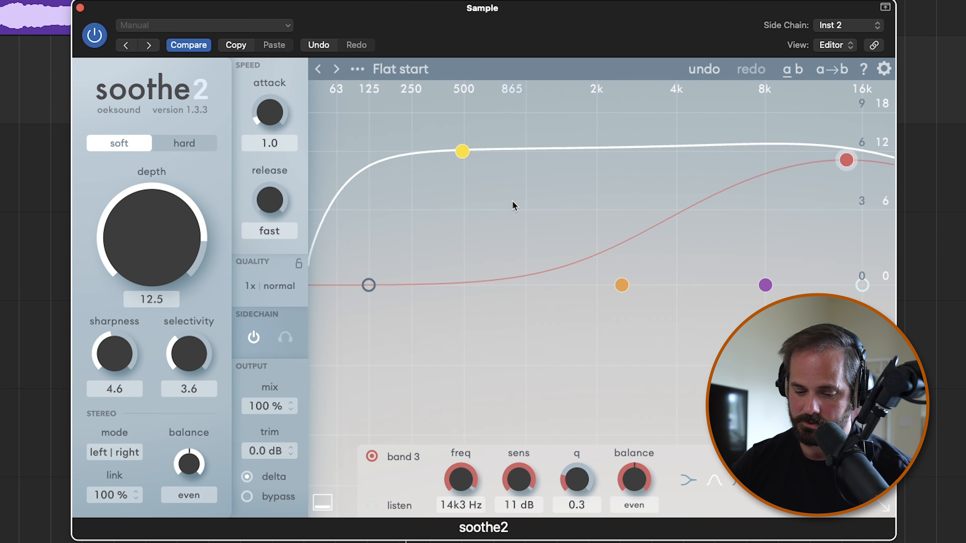
key(space)
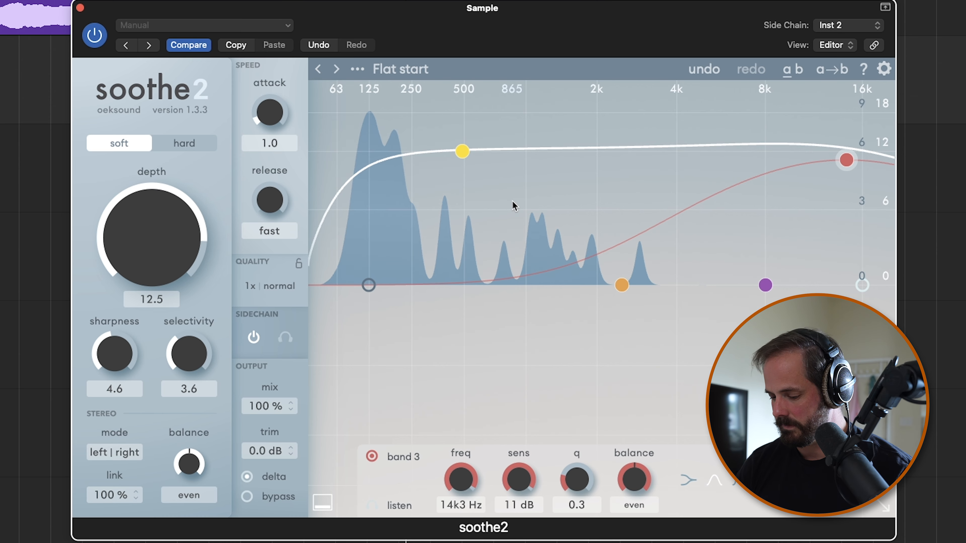
key(space)
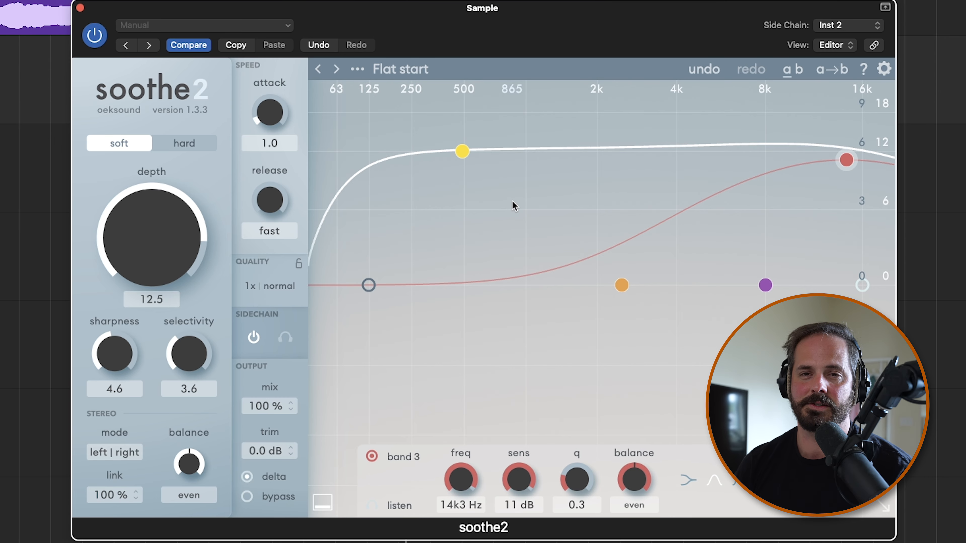
During playback, set soothe2's sharpness to 2.3, selectivity to 7.3 and release to 8.3, and lower the mix
key(space)
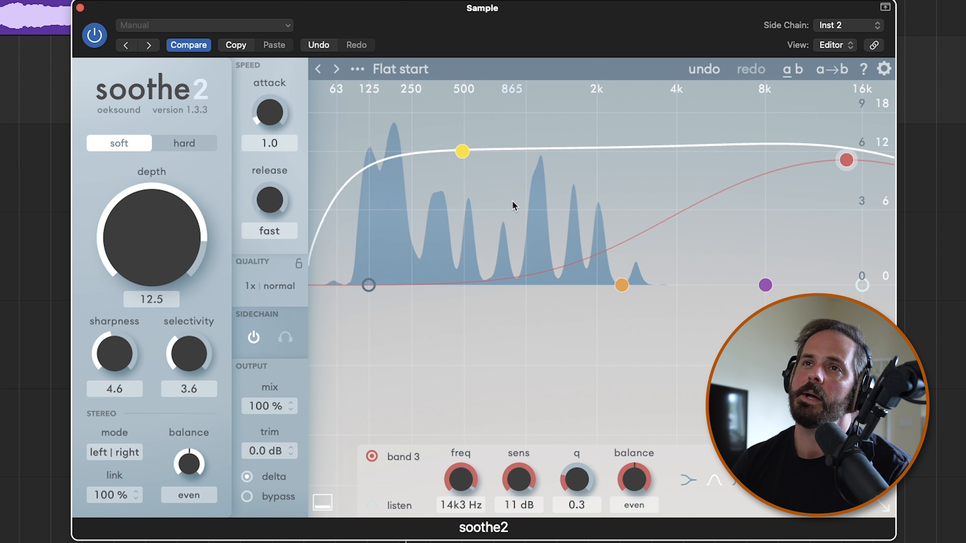
drag(122, 377, 141, 401)
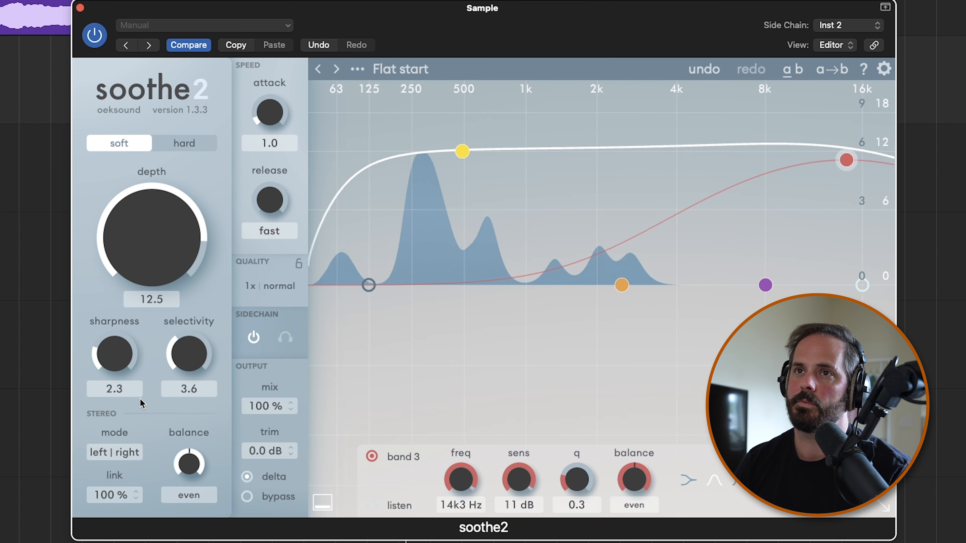
drag(190, 356, 204, 295)
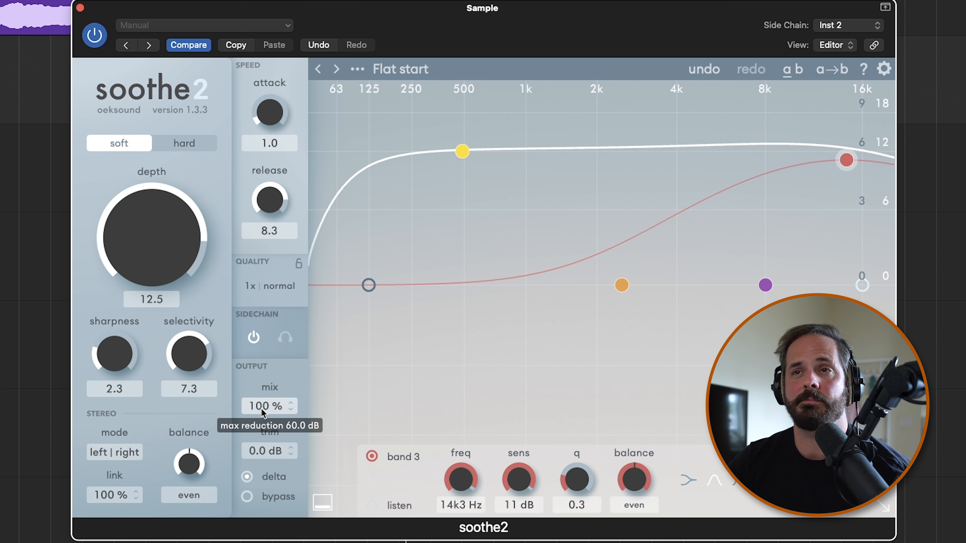
drag(257, 406, 265, 445)
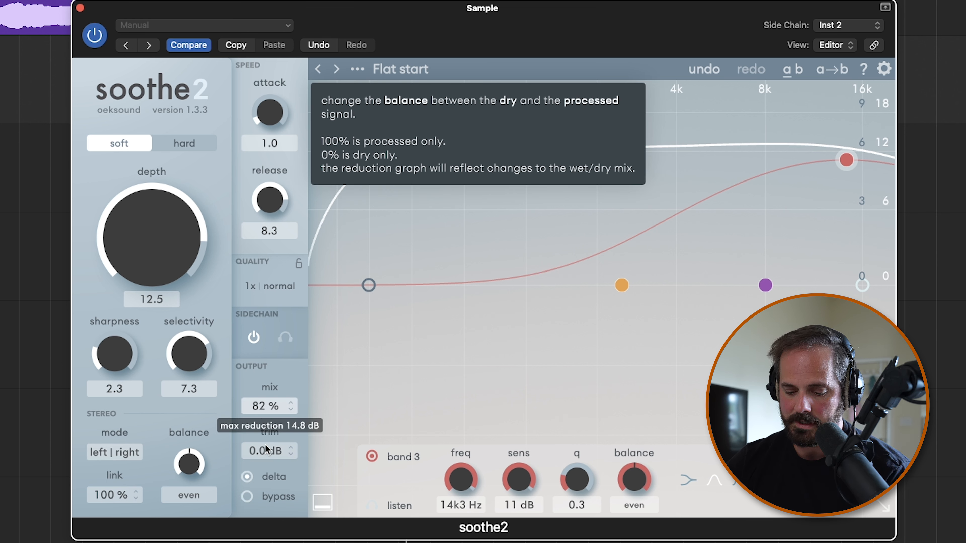
drag(265, 445, 269, 507)
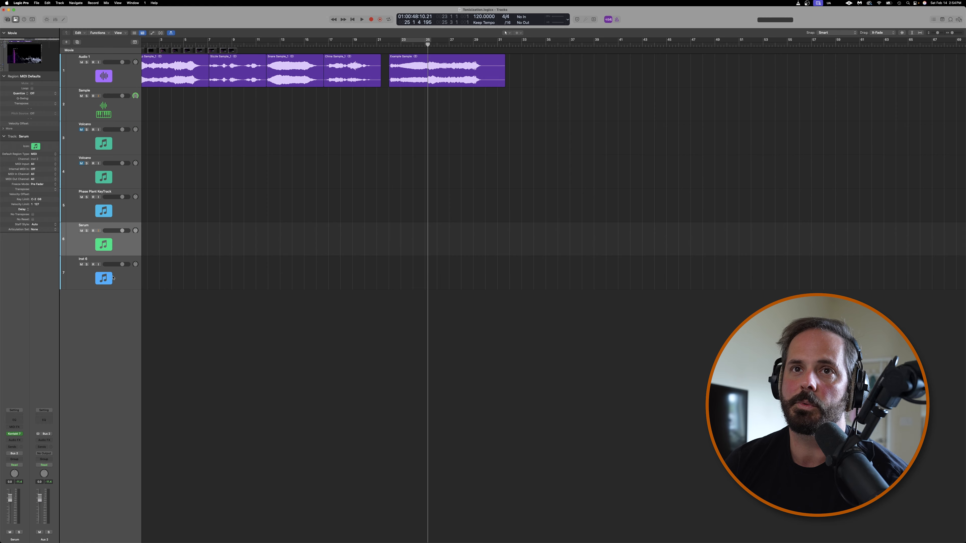
Insert a stereo Serum 2 on the empty instrument track at the end of the track list
click(113, 278)
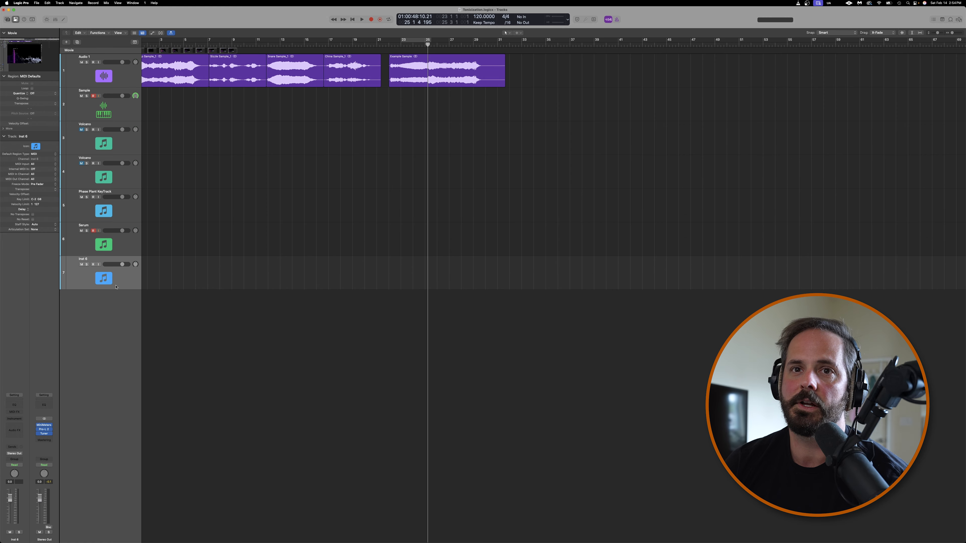
click(19, 420)
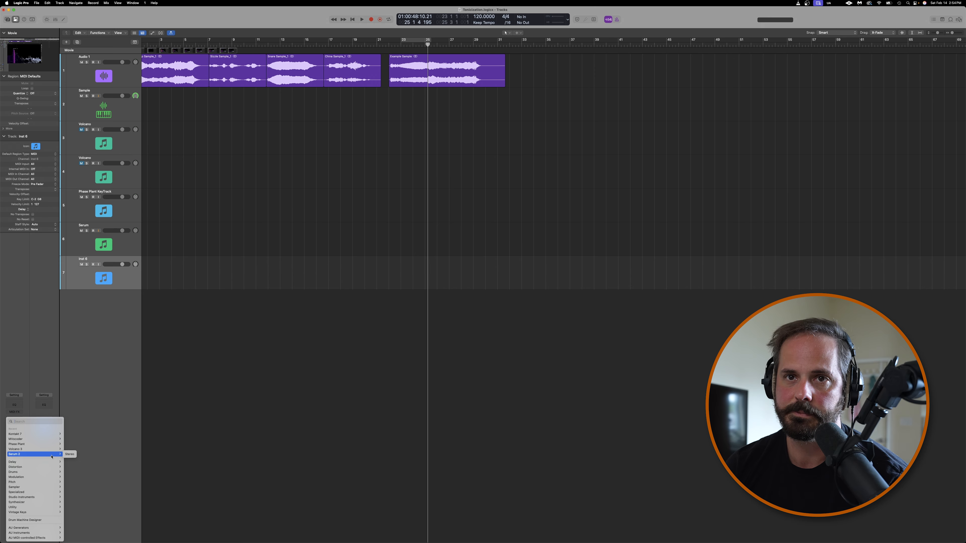
click(70, 455)
drag(466, 298, 642, 426)
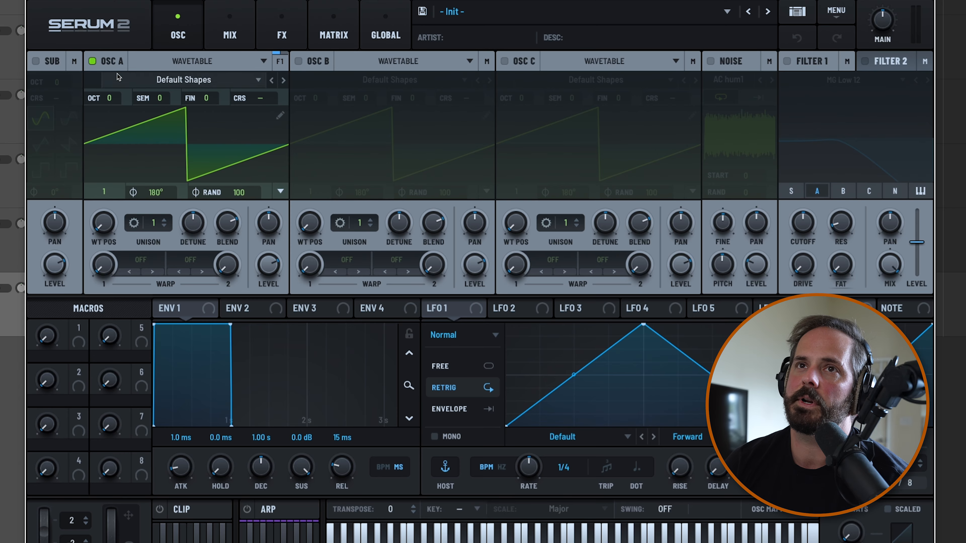
Turn off oscillator A, enable oscillator C in Sample mode and load Example Sample into it
click(119, 61)
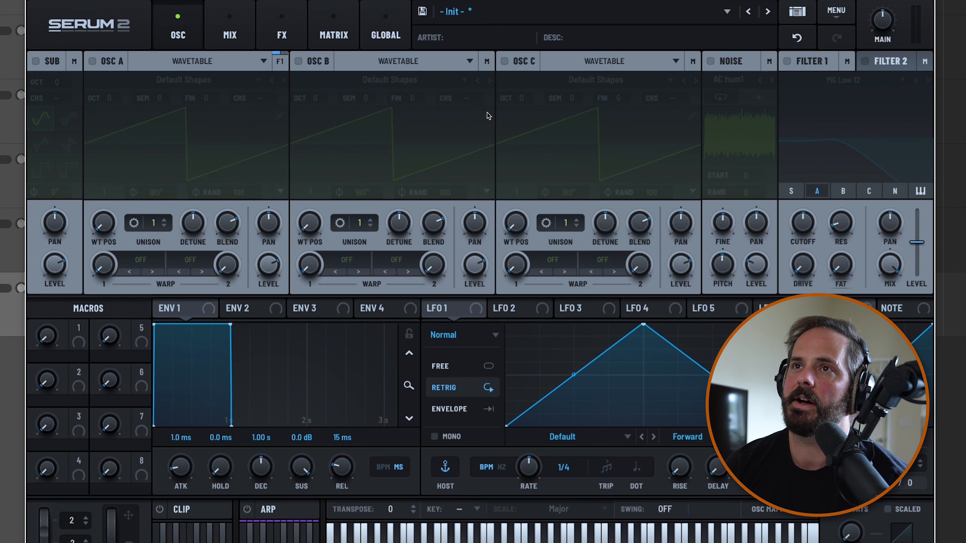
click(523, 63)
click(575, 61)
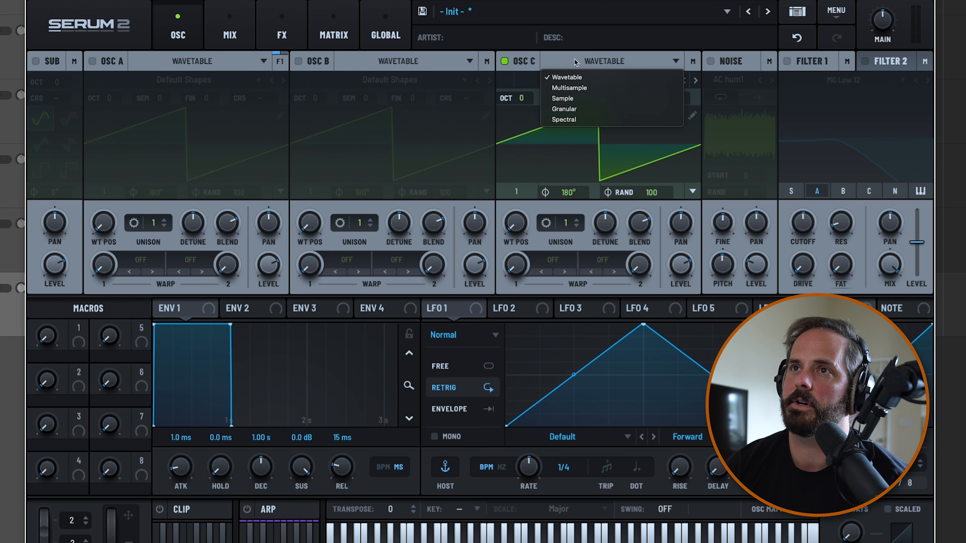
click(574, 100)
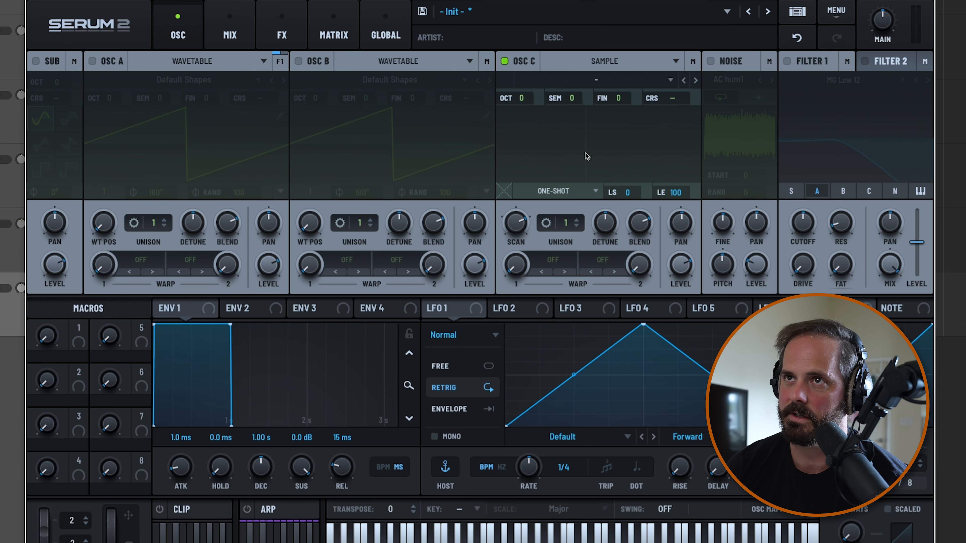
click(611, 82)
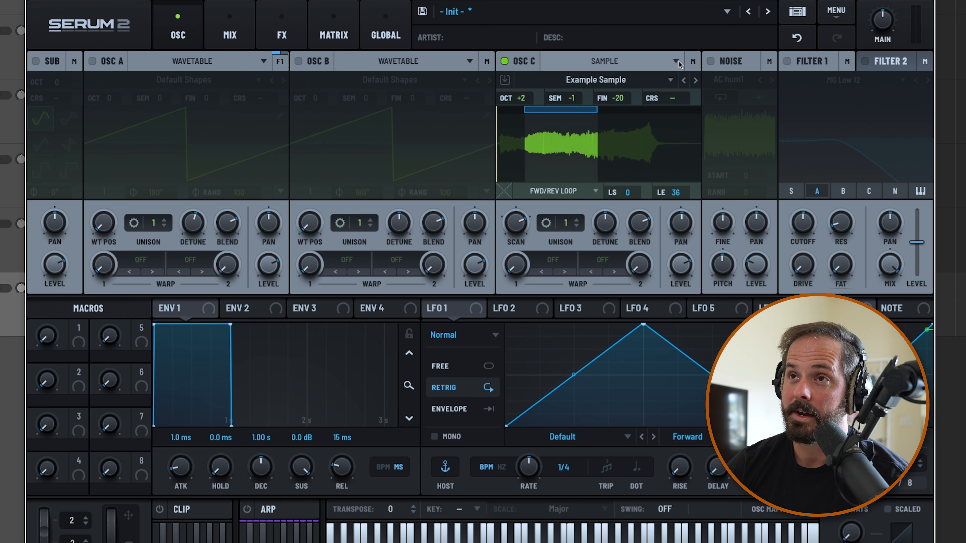
Route oscillator C to Filter 1 and switch Filter 1 on
click(676, 61)
click(692, 62)
click(689, 82)
click(658, 105)
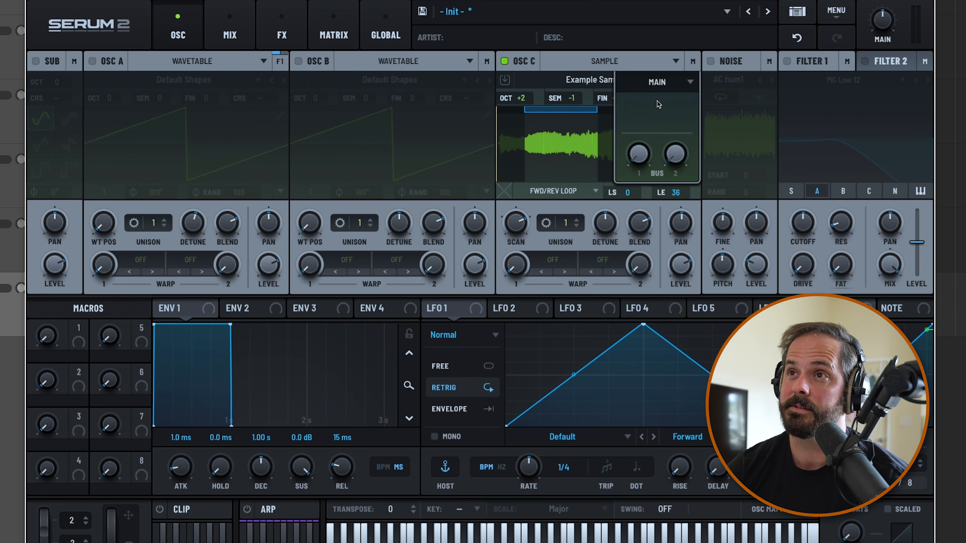
click(787, 62)
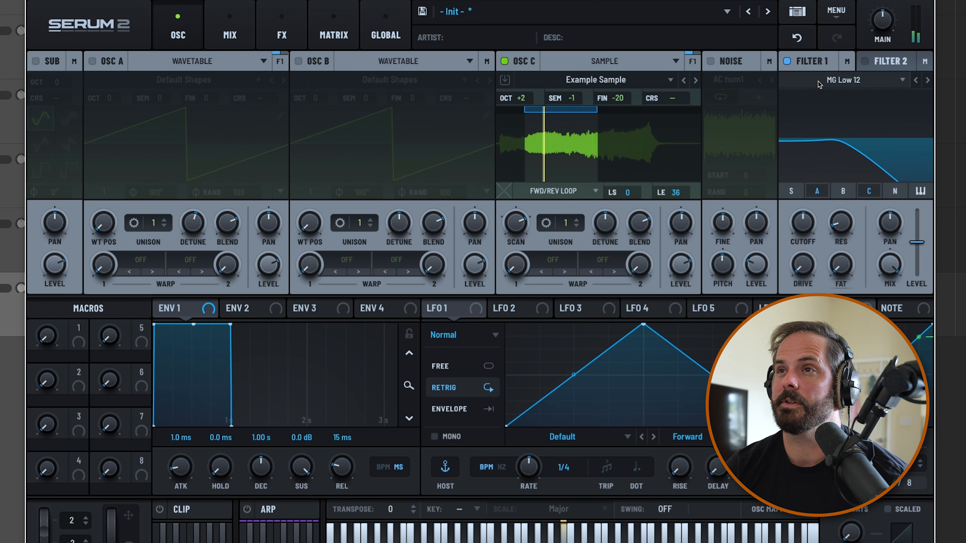
Set Filter 1's type to Cmb + from the Flanges group
click(843, 80)
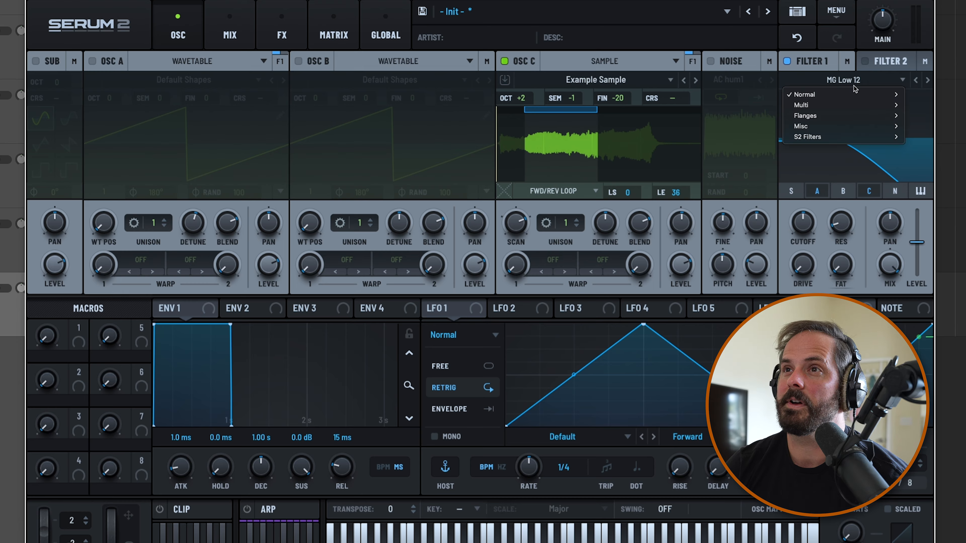
mouse_move(841, 120)
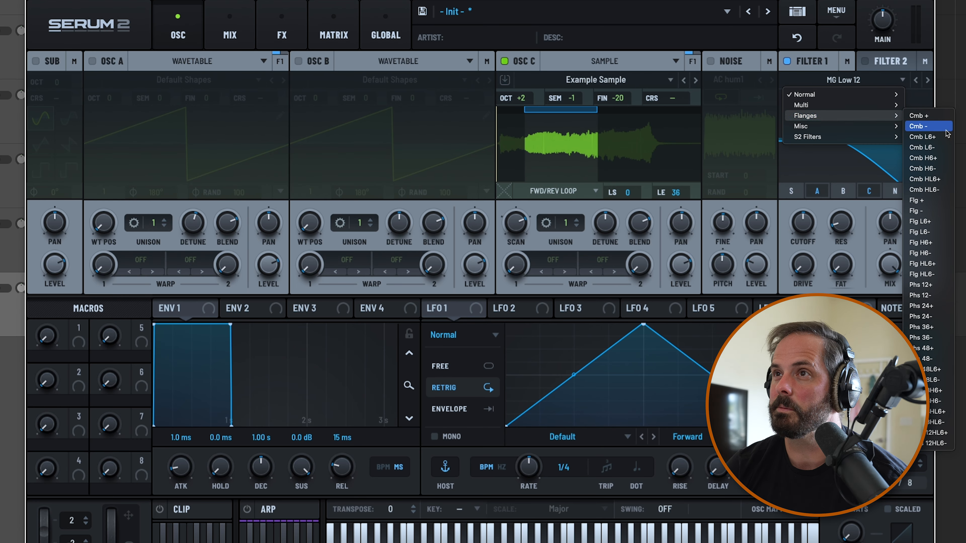
click(919, 116)
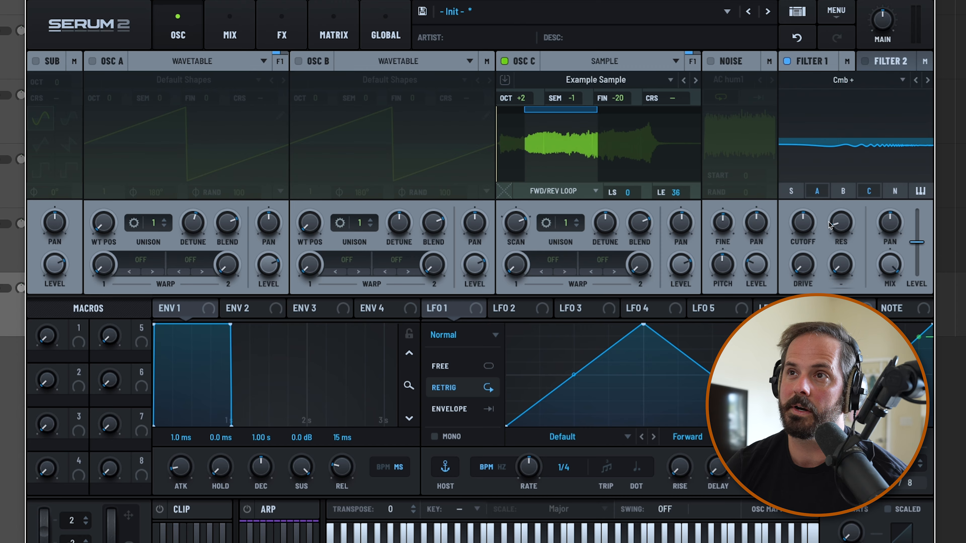
Raise Filter 1's resonance to 85% and turn on keyboard tracking for its cutoff
drag(836, 223, 852, 176)
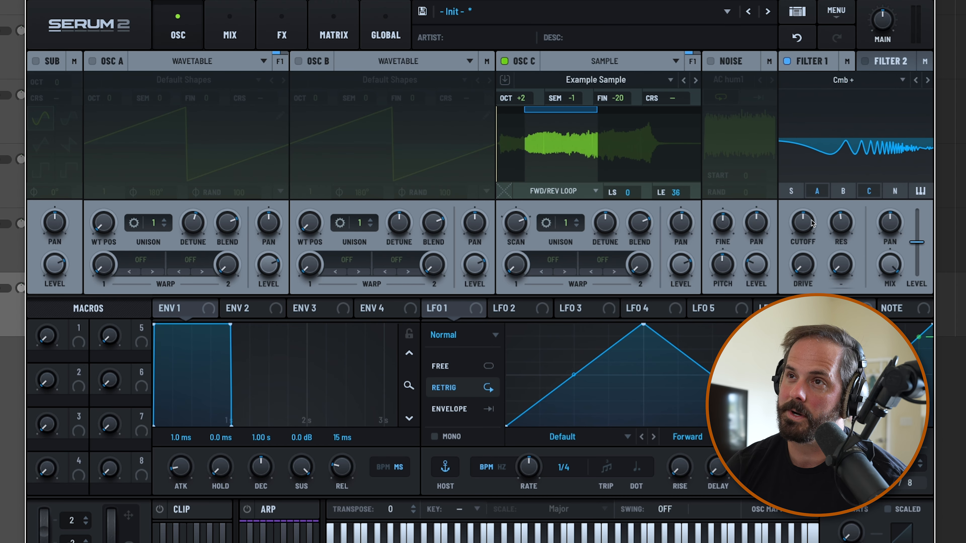
drag(801, 222, 803, 227)
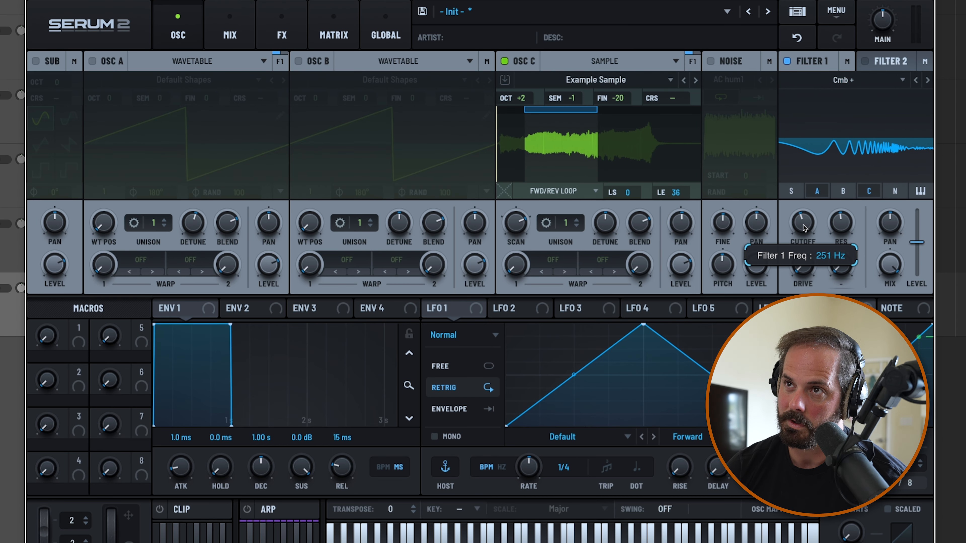
double_click(804, 225)
key(Return)
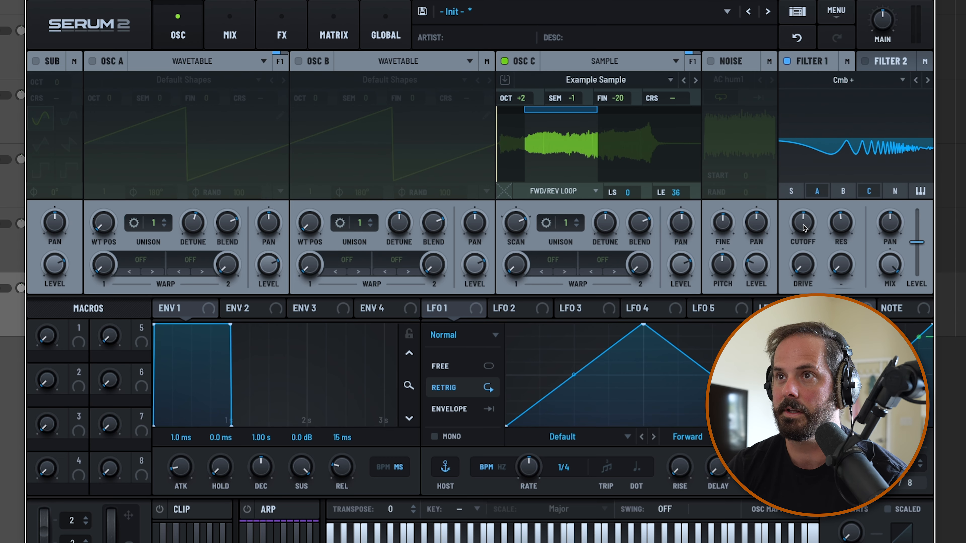
click(919, 189)
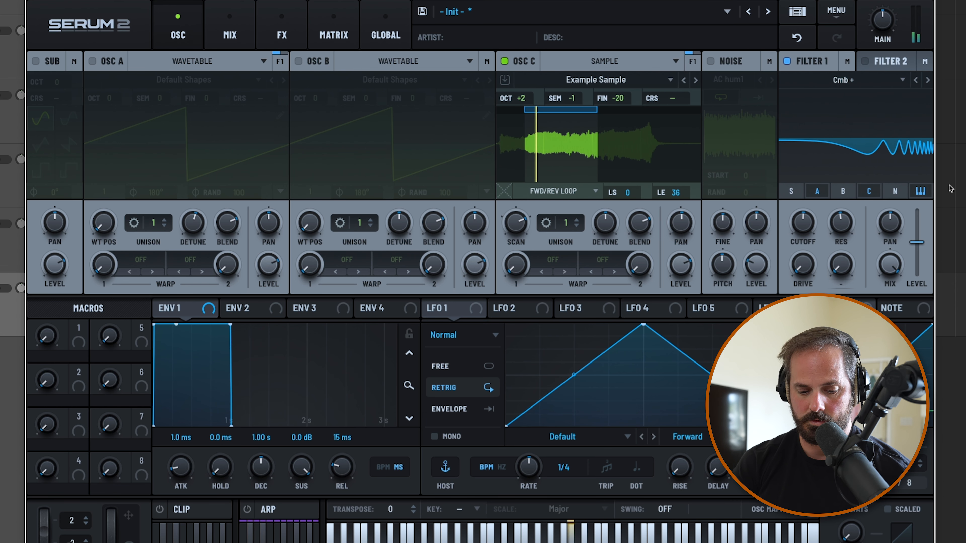
drag(841, 223, 851, 168)
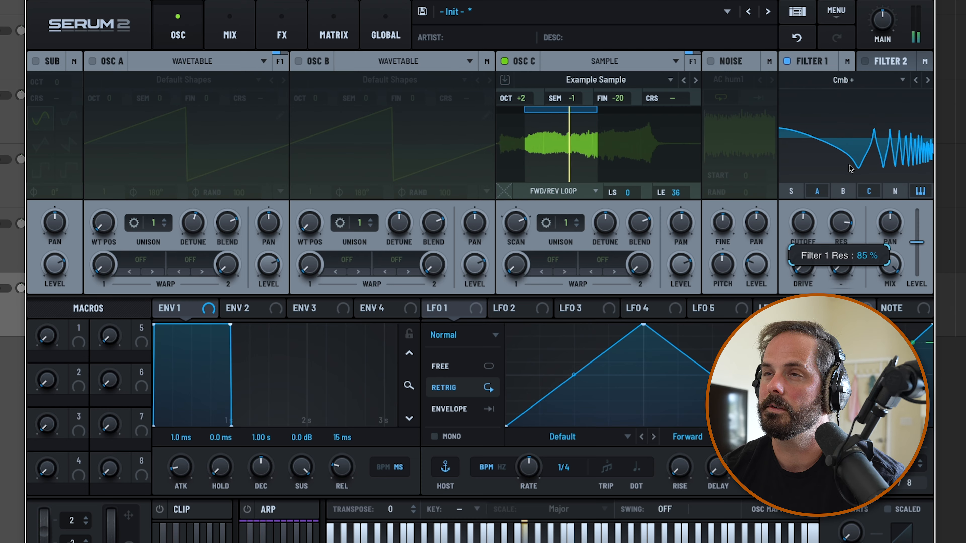
Lower Filter 1's cutoff and slightly raise its resonance and drive
drag(802, 224, 804, 236)
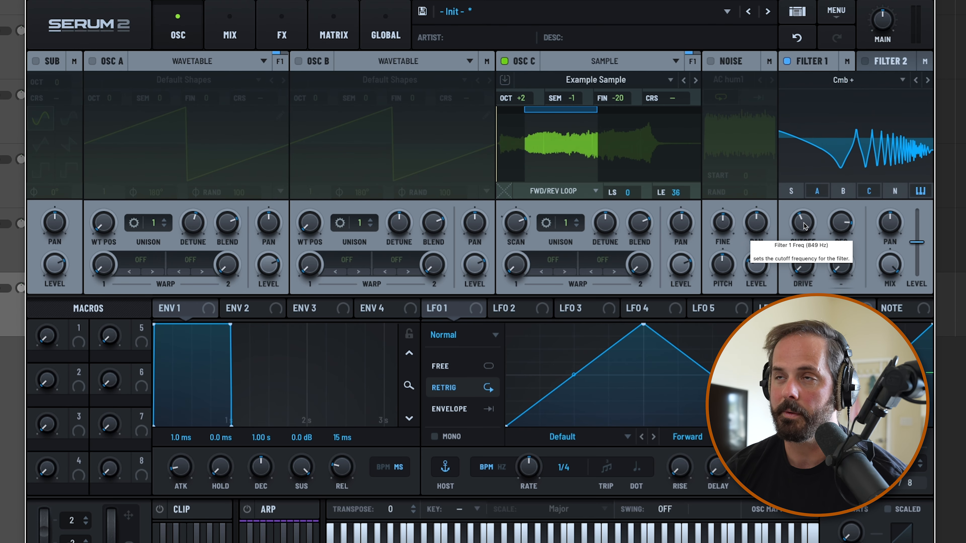
mouse_move(805, 226)
mouse_down()
mouse_move(804, 248)
mouse_move(803, 227)
mouse_up()
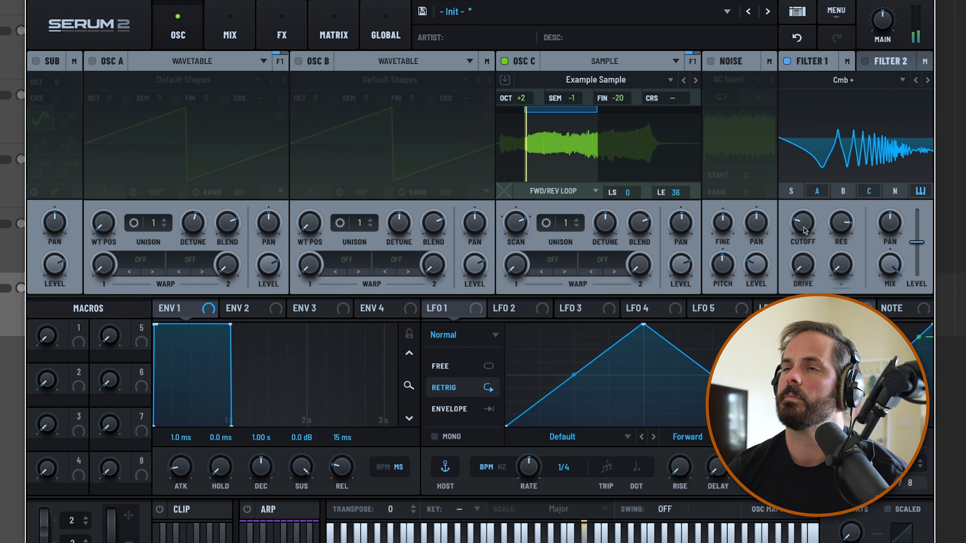
drag(841, 223, 848, 214)
drag(804, 263, 804, 252)
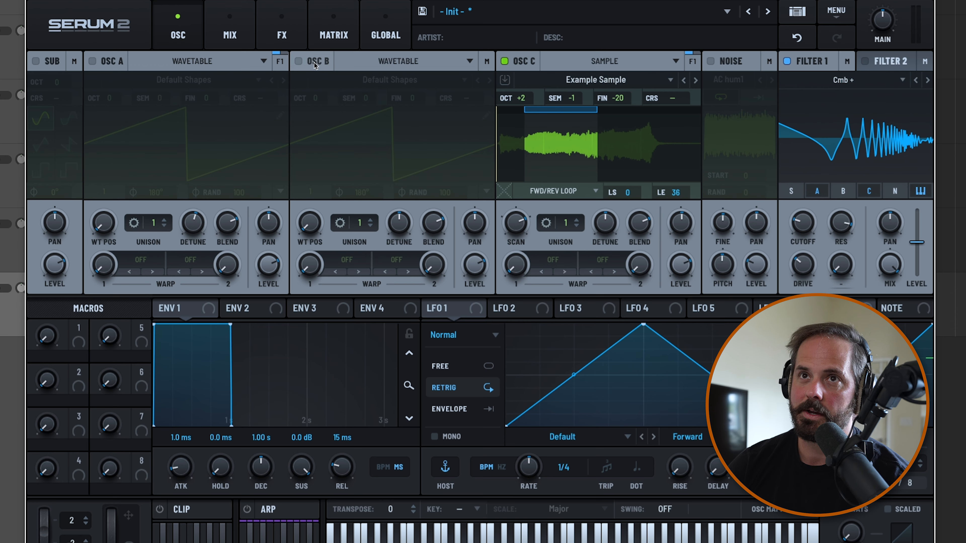
Turn on oscillator A and set its wavetable position to 2 for a sine wave
click(92, 61)
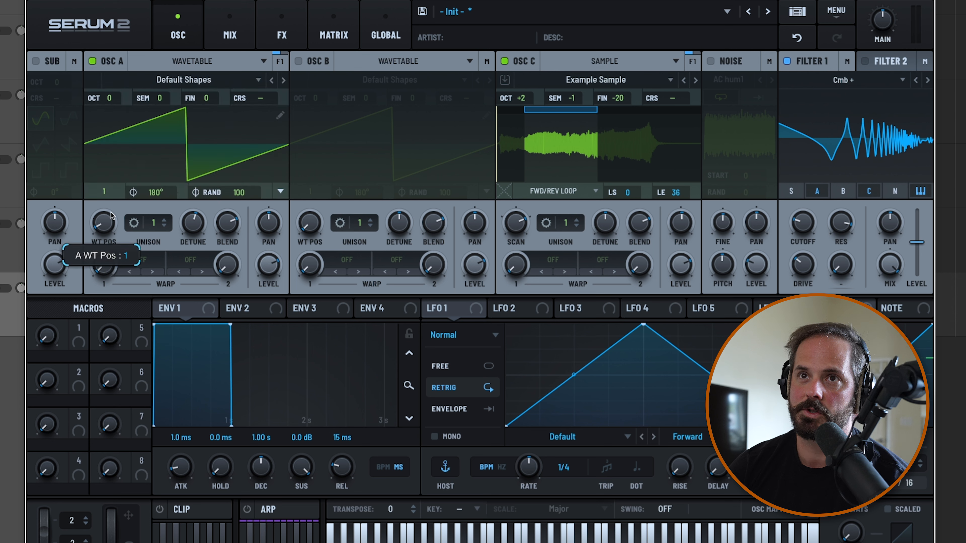
drag(110, 215, 110, 204)
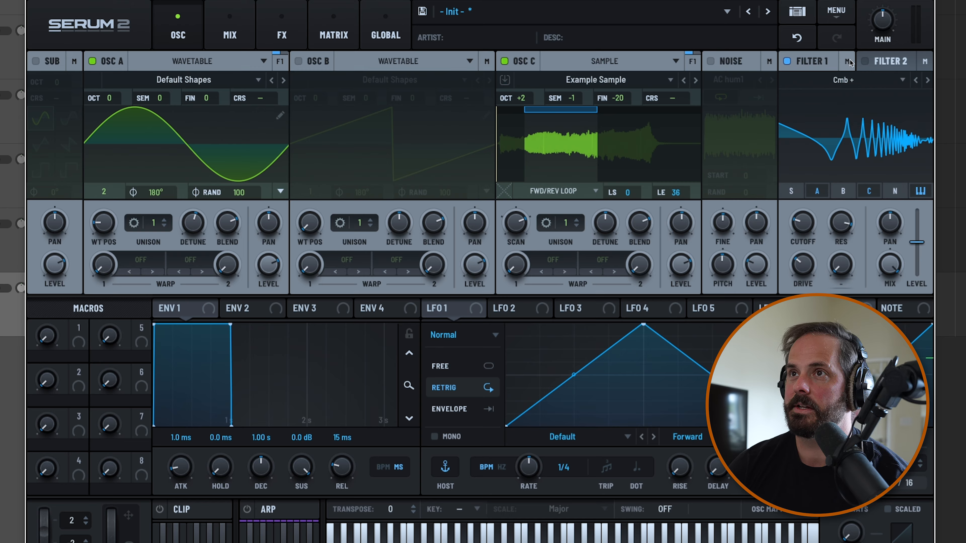
Set Filter 1's output routing to None
click(849, 62)
click(843, 84)
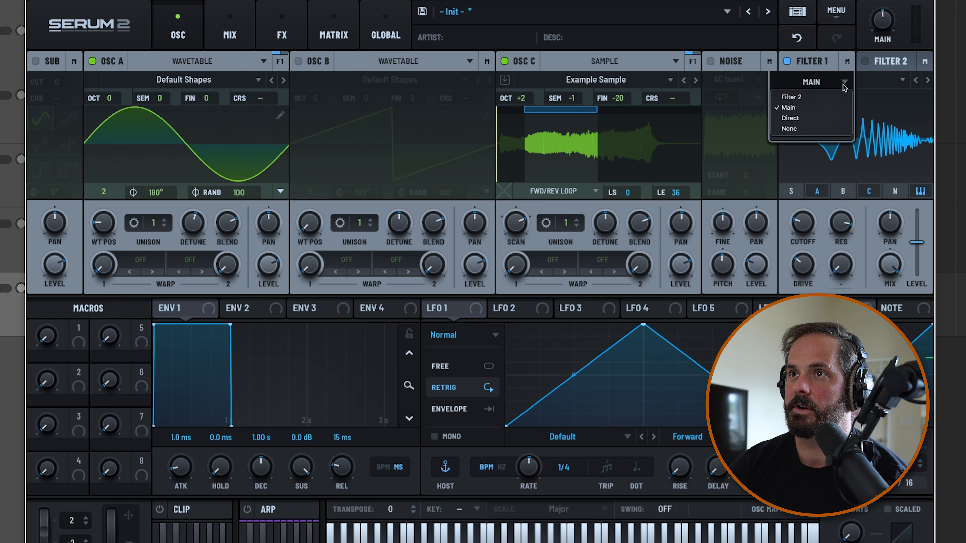
click(813, 130)
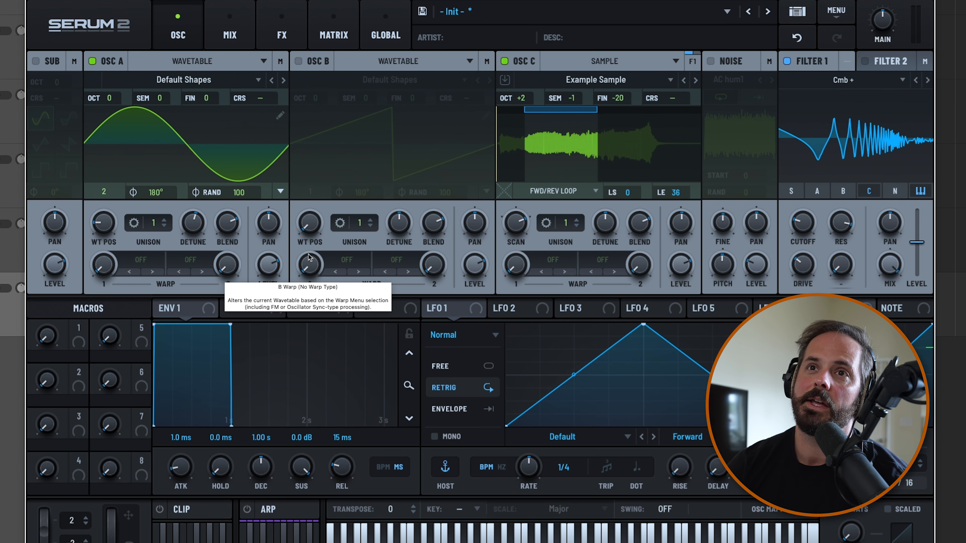
Set oscillator A's first warp mode to RM (Filter 1) and raise its warp amount
click(140, 260)
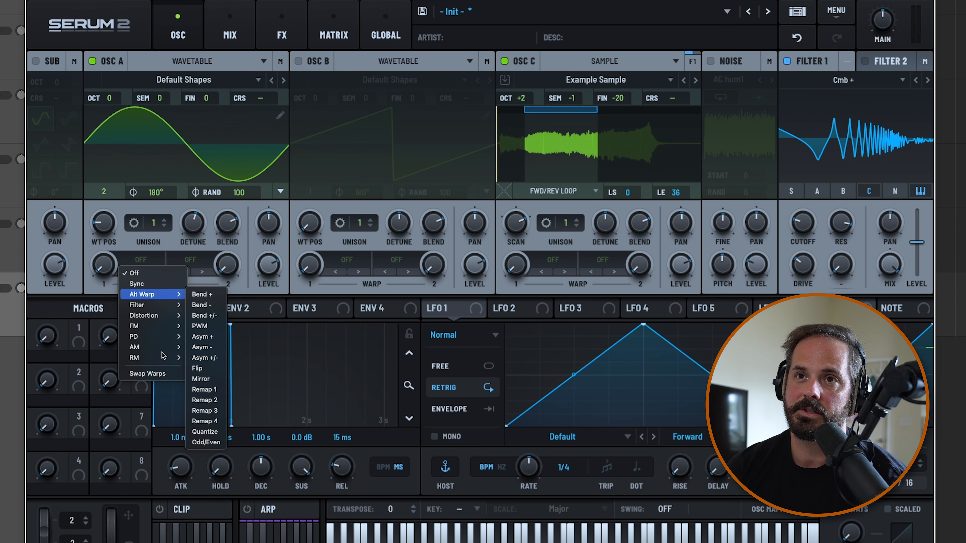
mouse_move(151, 360)
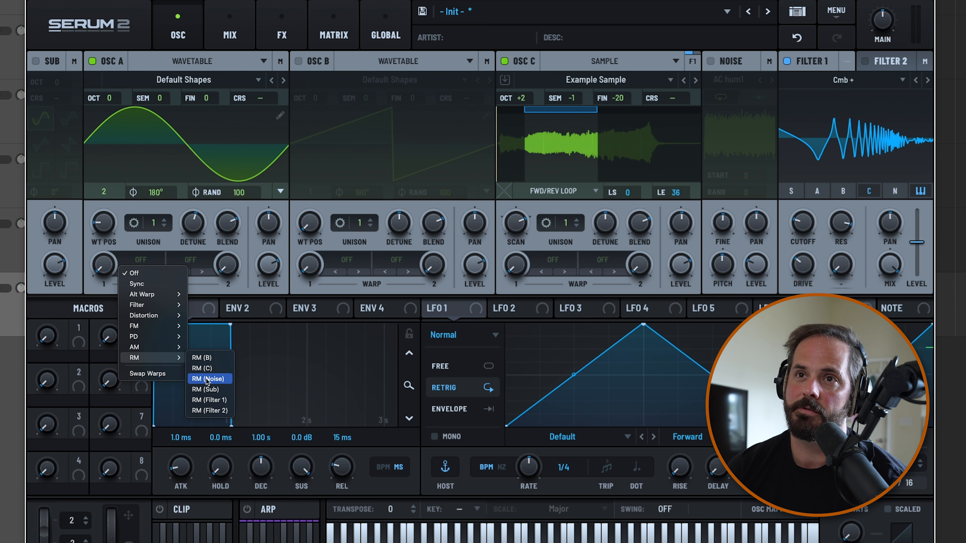
click(225, 401)
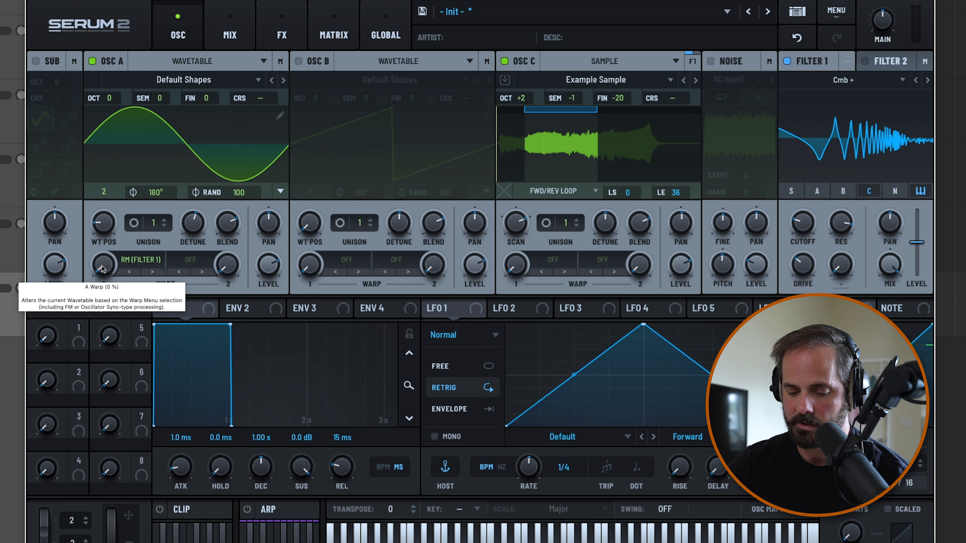
drag(102, 269, 132, 147)
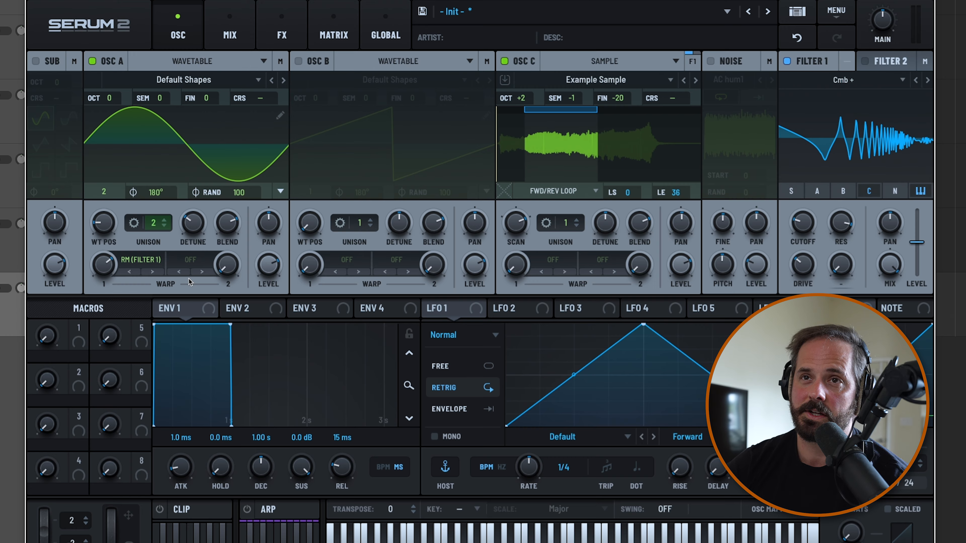
Try Tube distortion as oscillator A's second warp mode with a raised warp amount
click(191, 262)
mouse_move(209, 307)
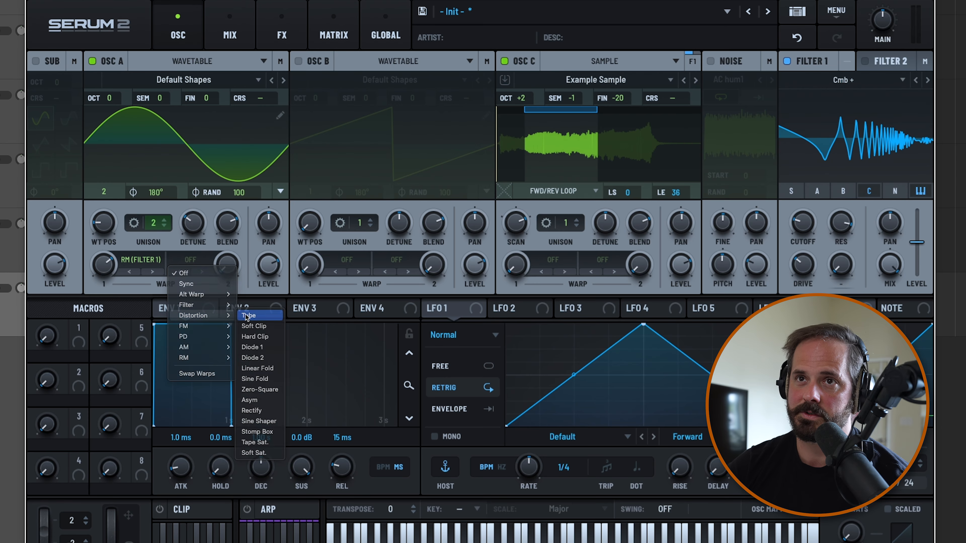
click(247, 315)
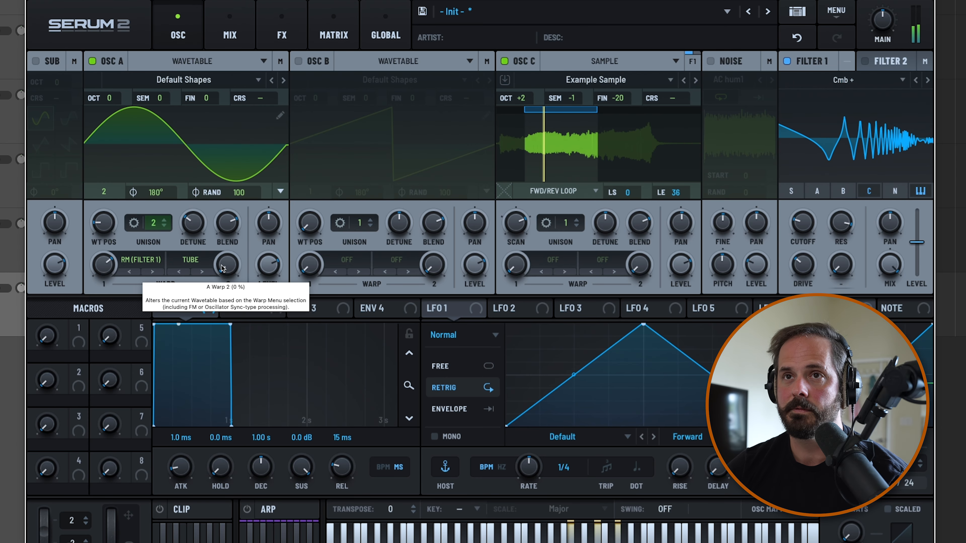
drag(223, 269, 245, 156)
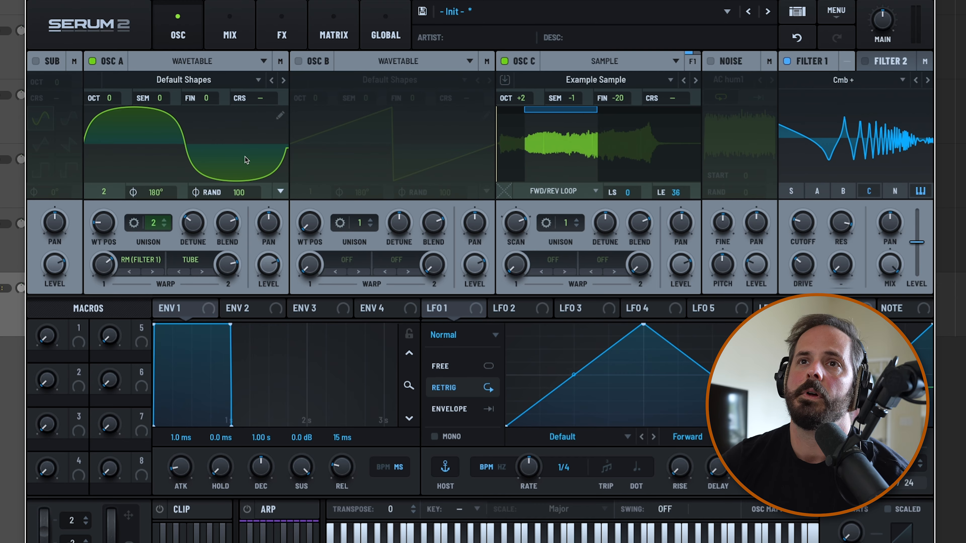
Change oscillator A's second warp mode to Asym + and reduce its warp amount close to zero
click(190, 260)
mouse_move(205, 304)
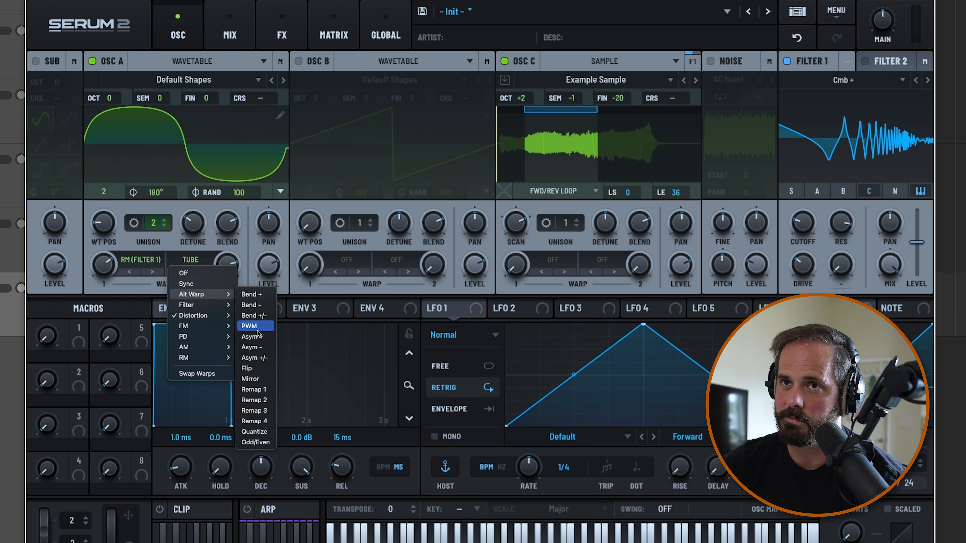
click(253, 336)
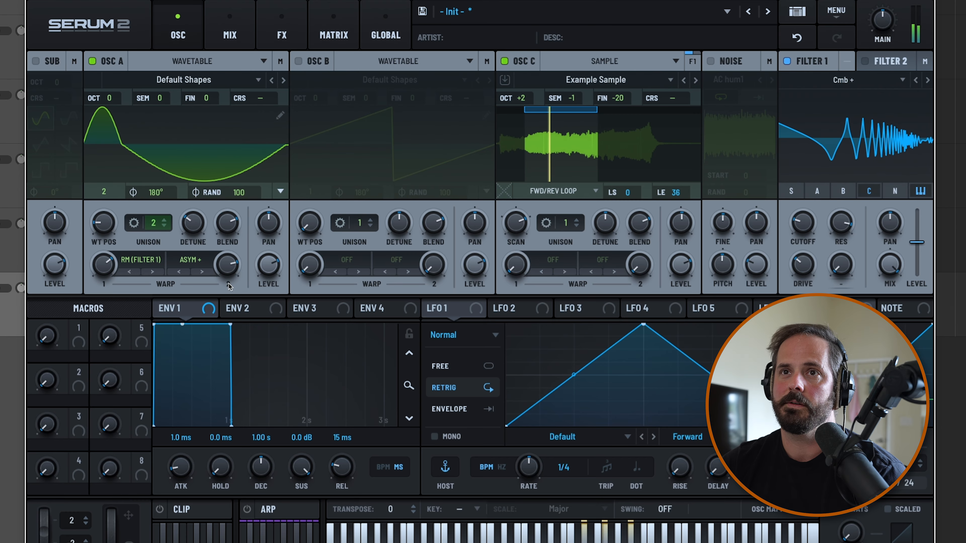
drag(227, 264, 253, 375)
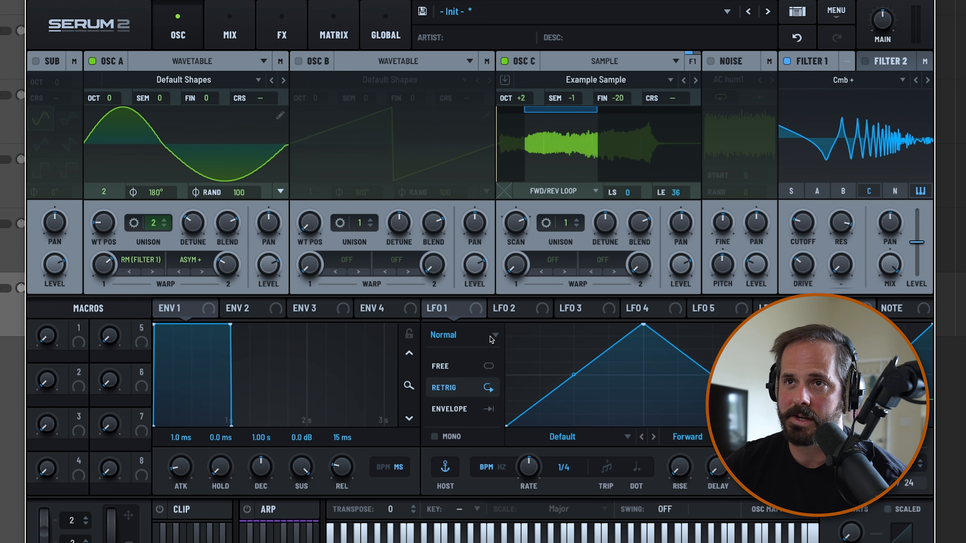
Switch LFO 1 to Chaos: Lorenz and assign it to oscillator A's second warp amount
click(481, 337)
click(463, 374)
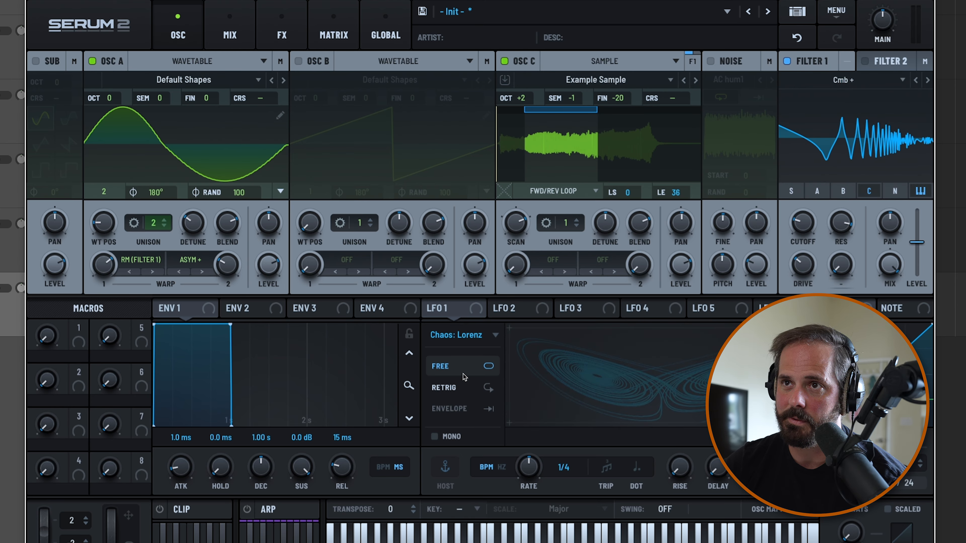
drag(468, 309, 494, 328)
drag(438, 309, 226, 264)
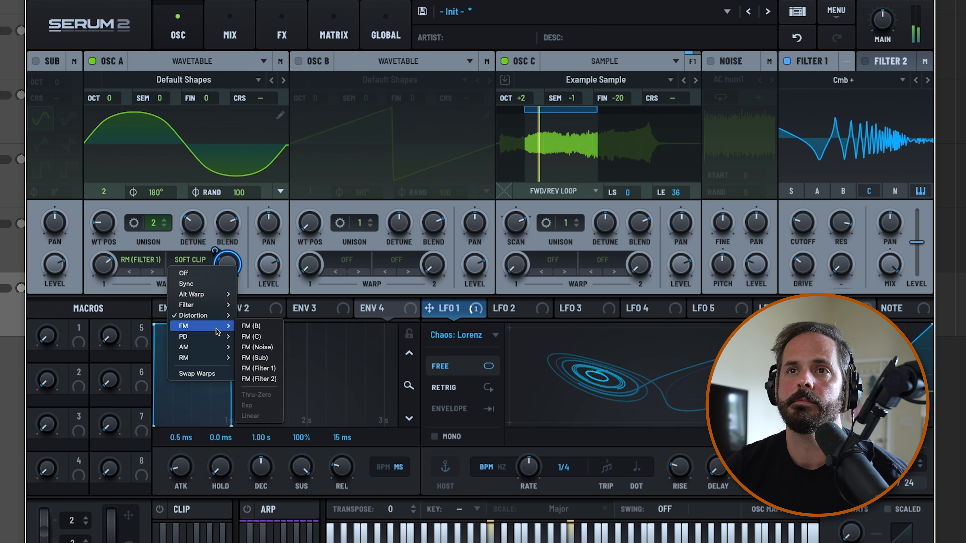
Try the Bend + and Asym - modes on oscillator A's LFO-modulated second warp
mouse_move(208, 335)
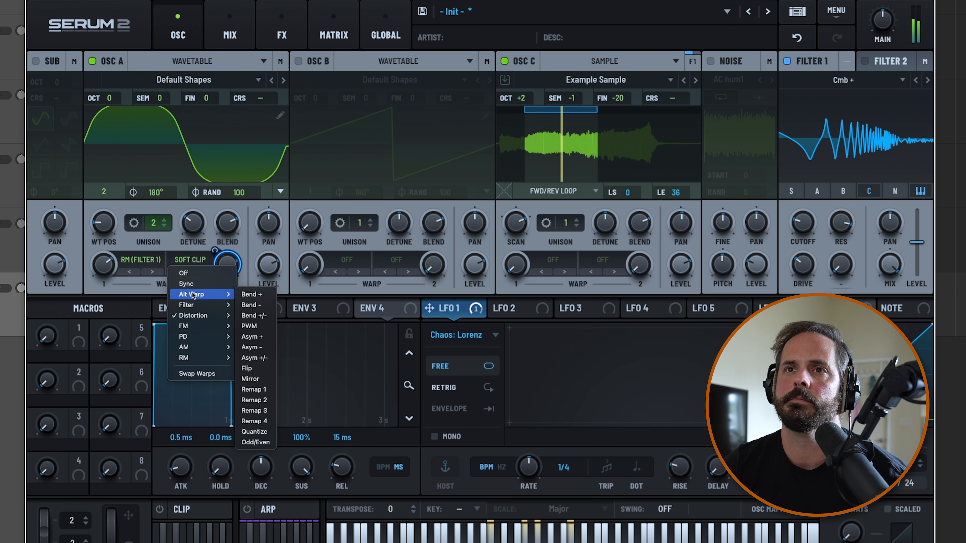
click(254, 289)
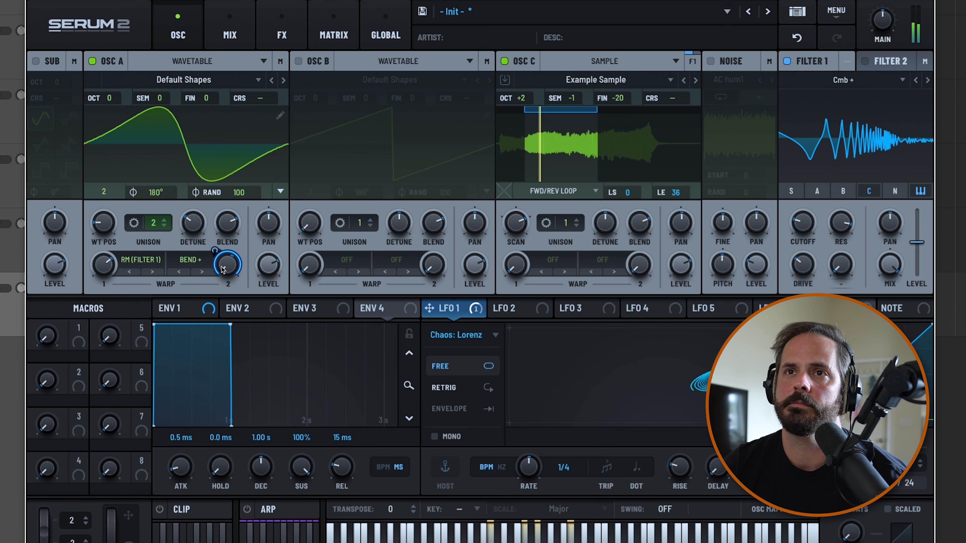
click(191, 263)
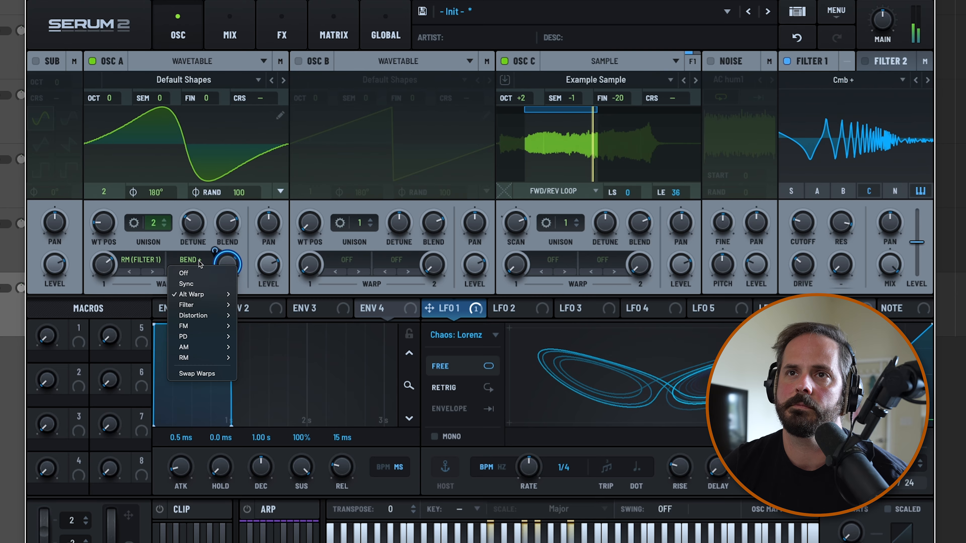
mouse_move(202, 294)
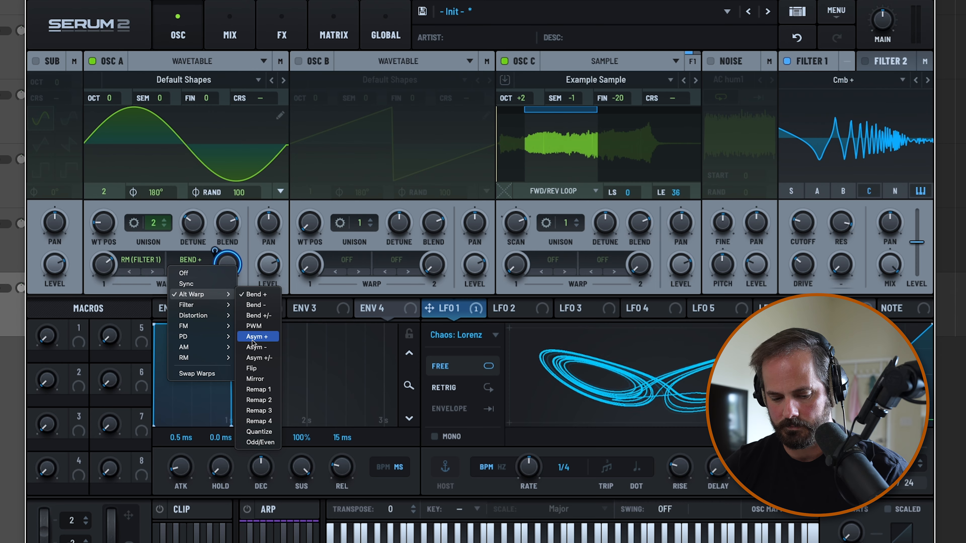
click(254, 348)
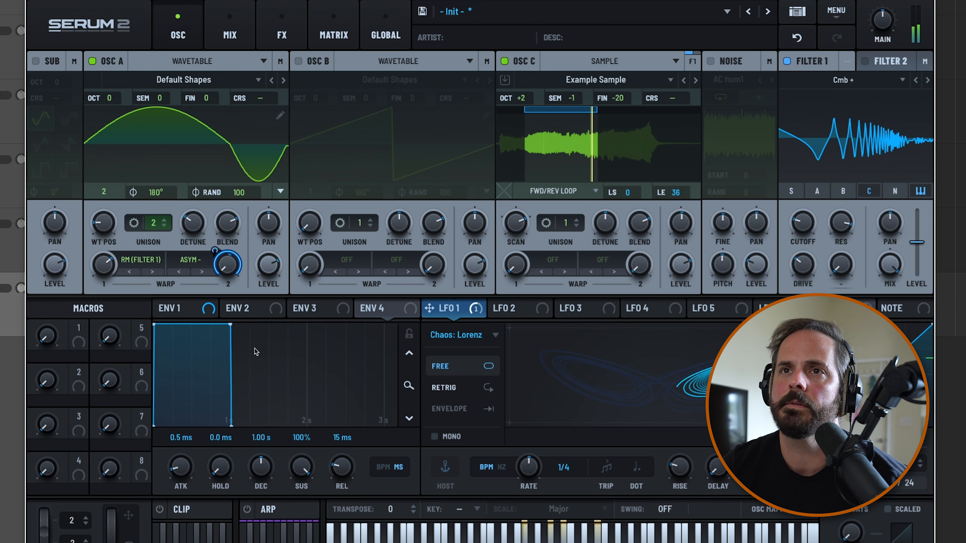
Step oscillator A's second warp mode through Flip and Mirror to Remap 1
click(199, 267)
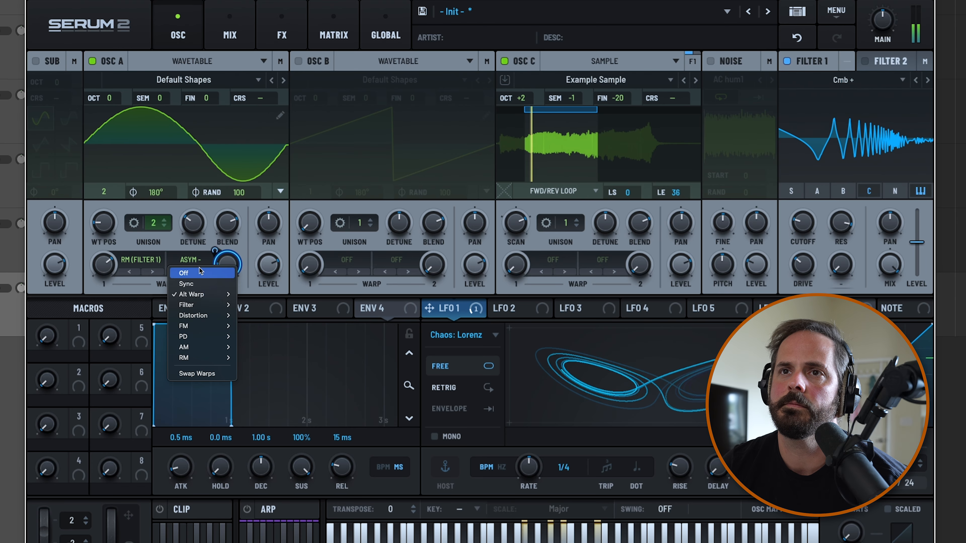
click(201, 252)
click(204, 273)
click(205, 273)
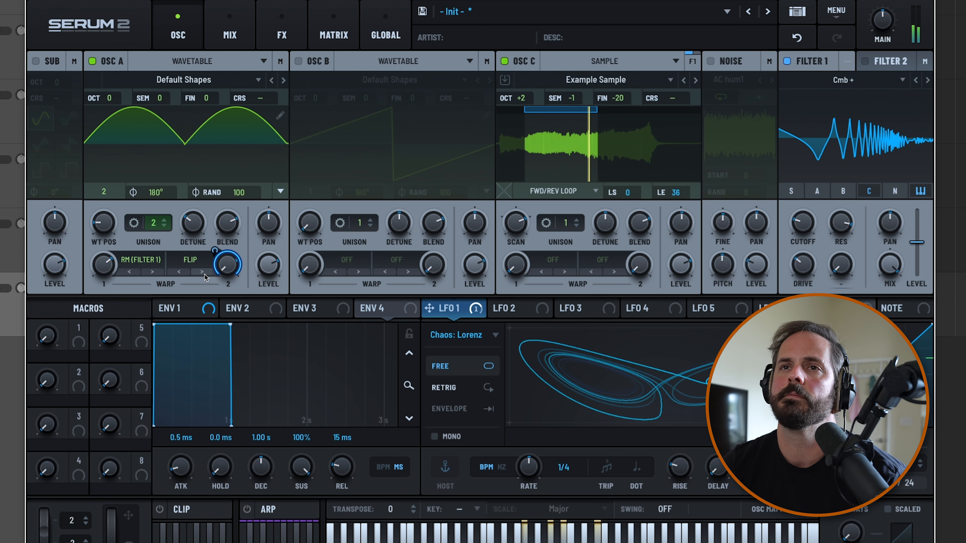
click(204, 273)
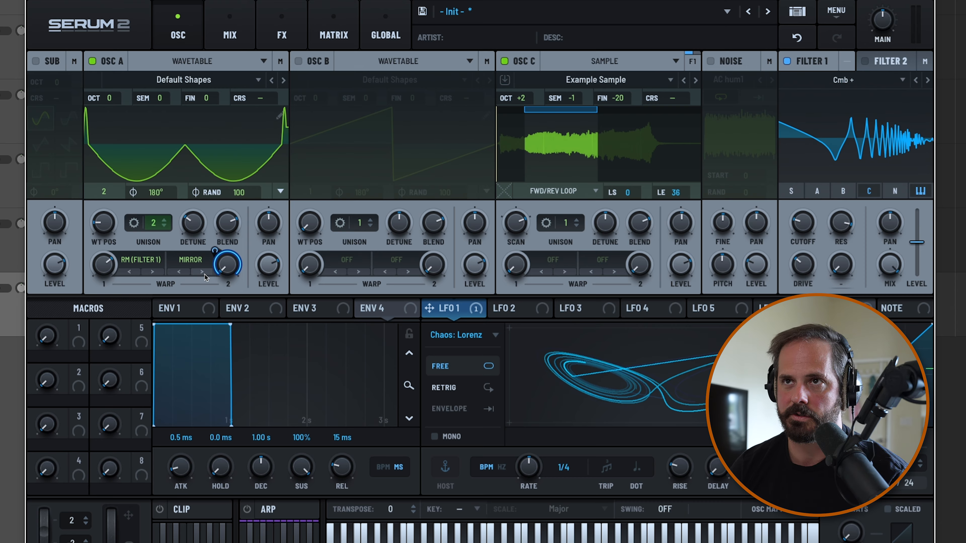
click(205, 274)
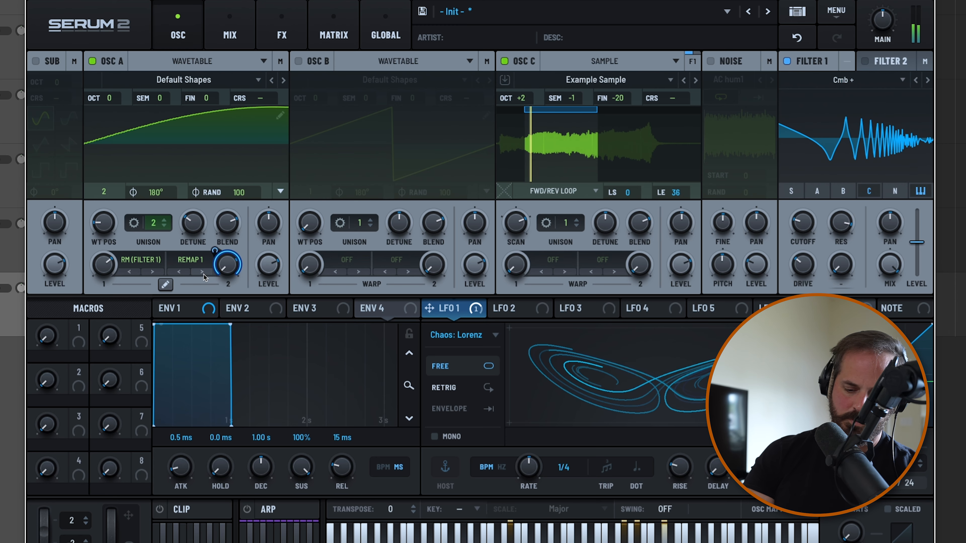